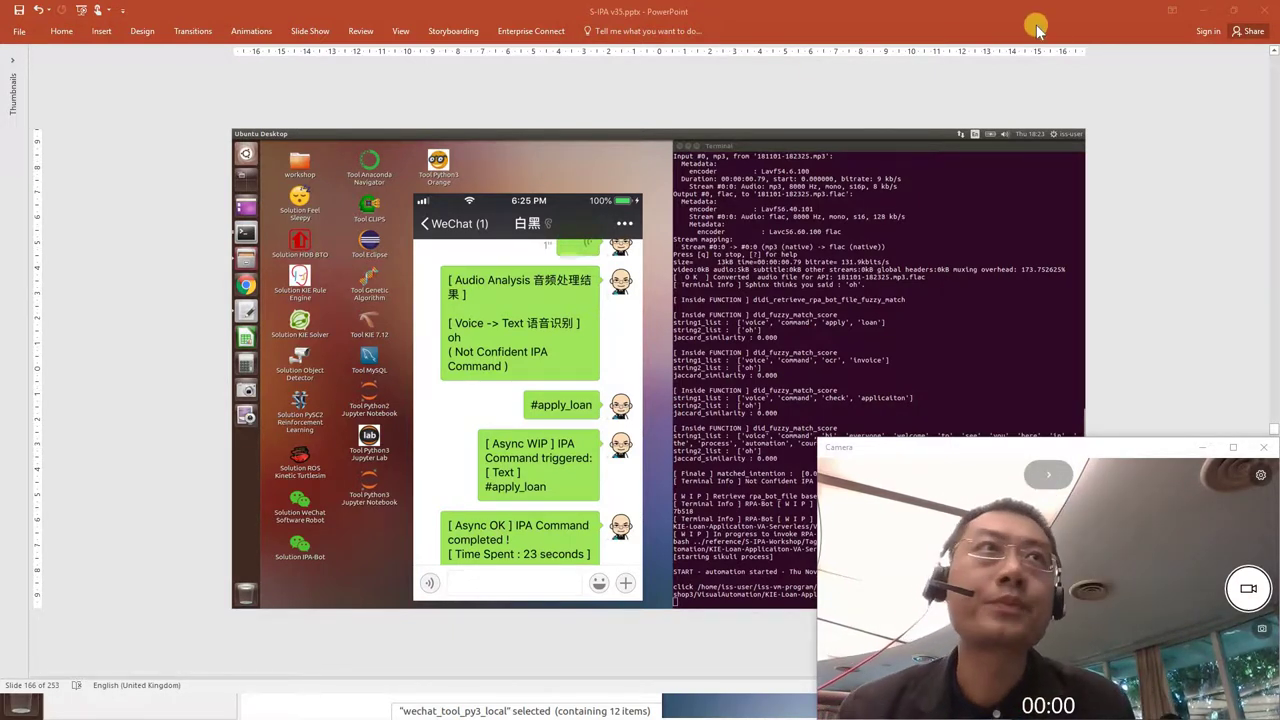
# Reveal lesson_6_terminal_py3.py under wechat_tool_py3_local/terminal-script-py and bring up its context menu.
pyautogui.click(1205, 12)
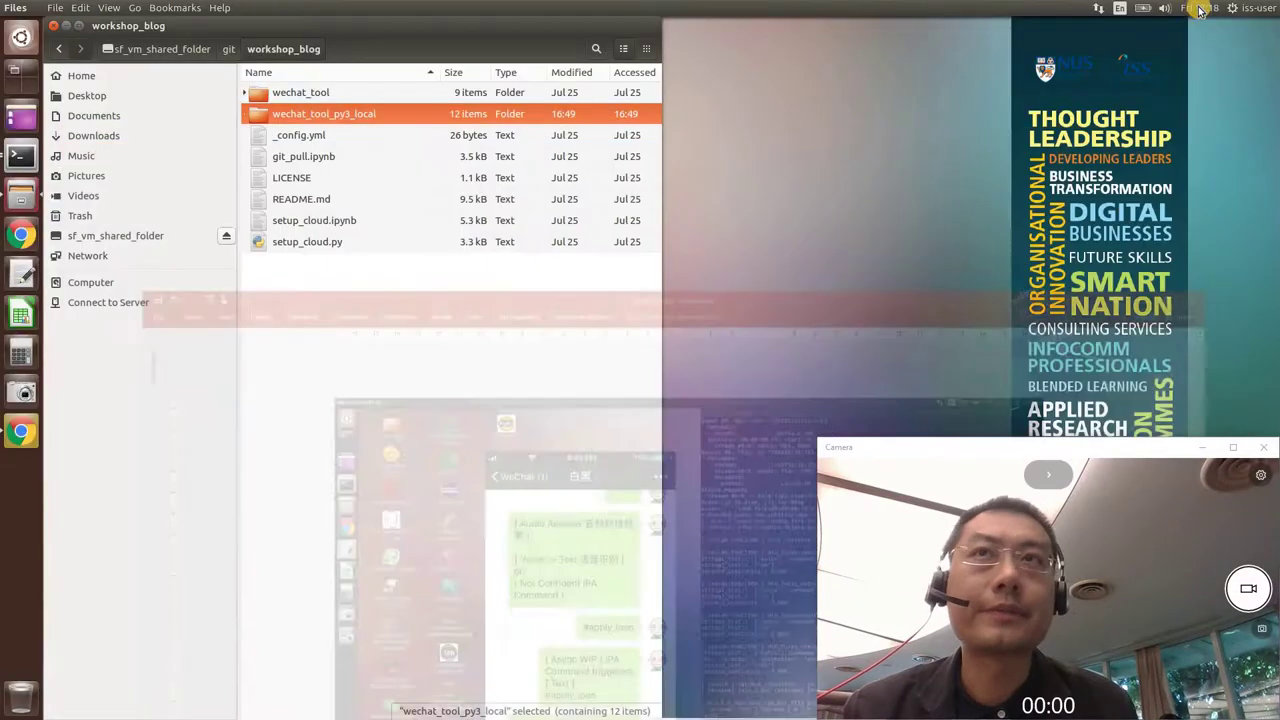
pyautogui.click(256, 114)
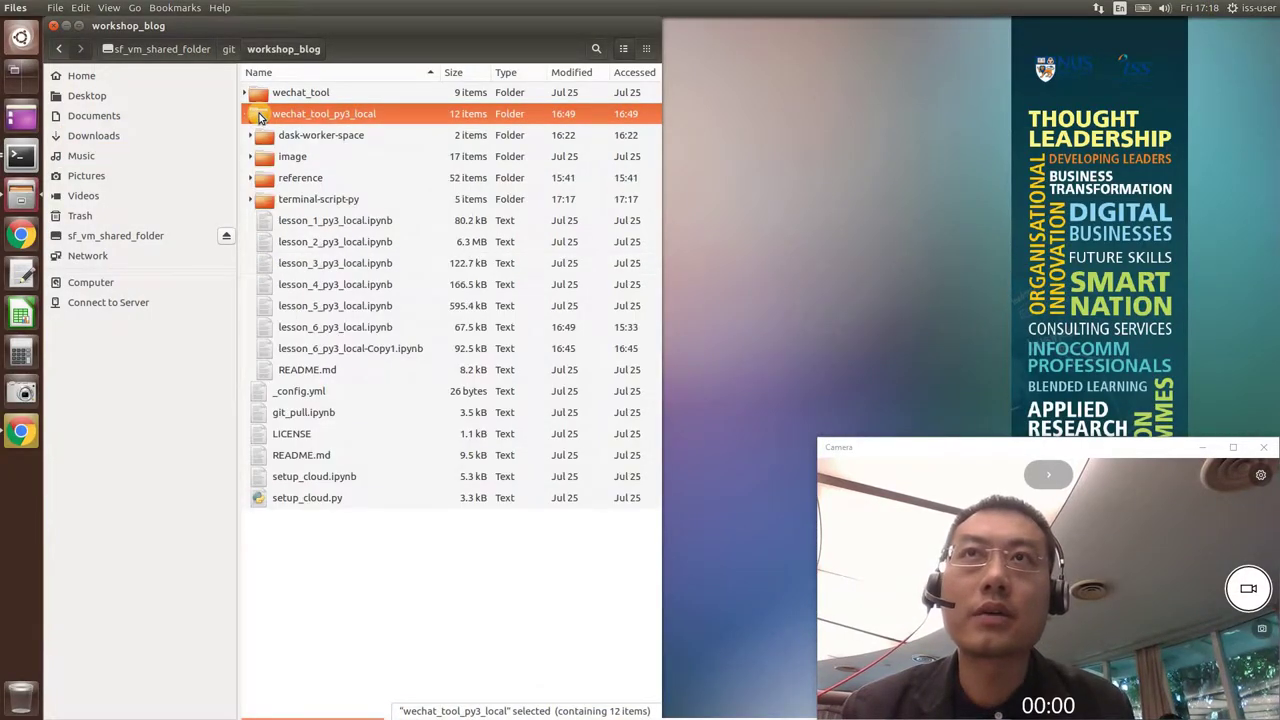
pyautogui.click(332, 330)
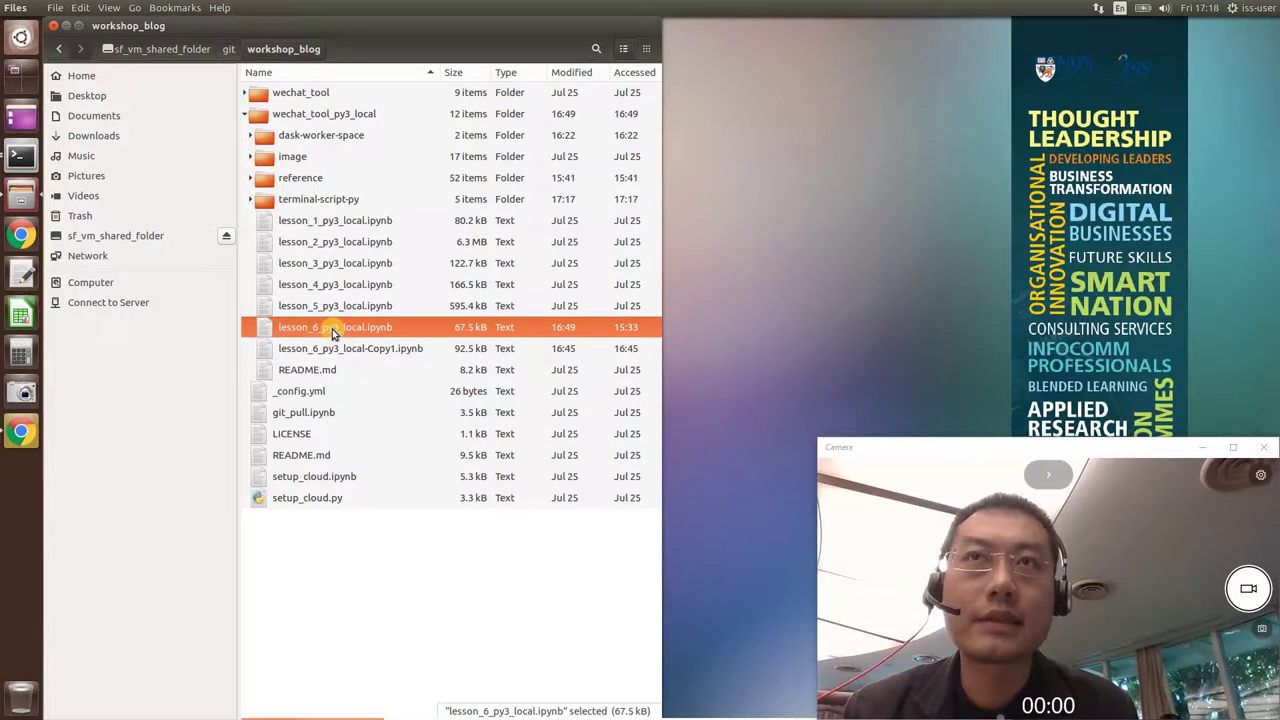
pyautogui.click(263, 203)
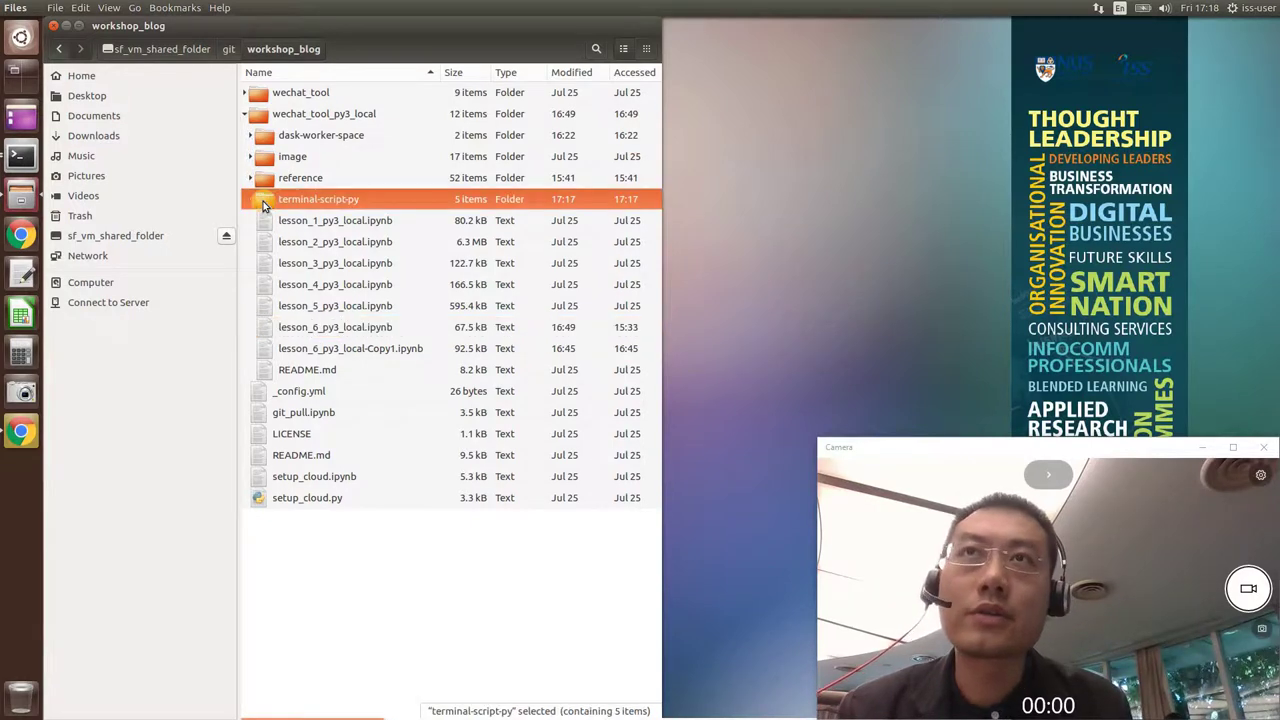
pyautogui.press('Right')
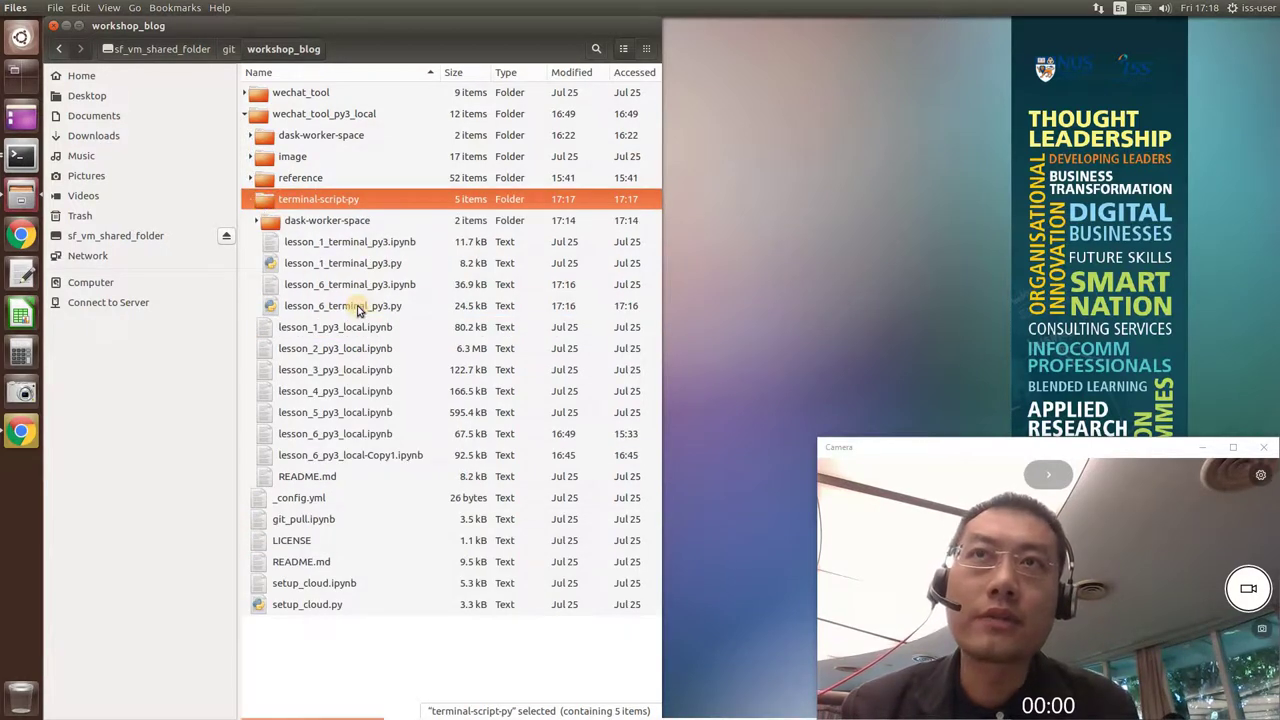
pyautogui.click(358, 310)
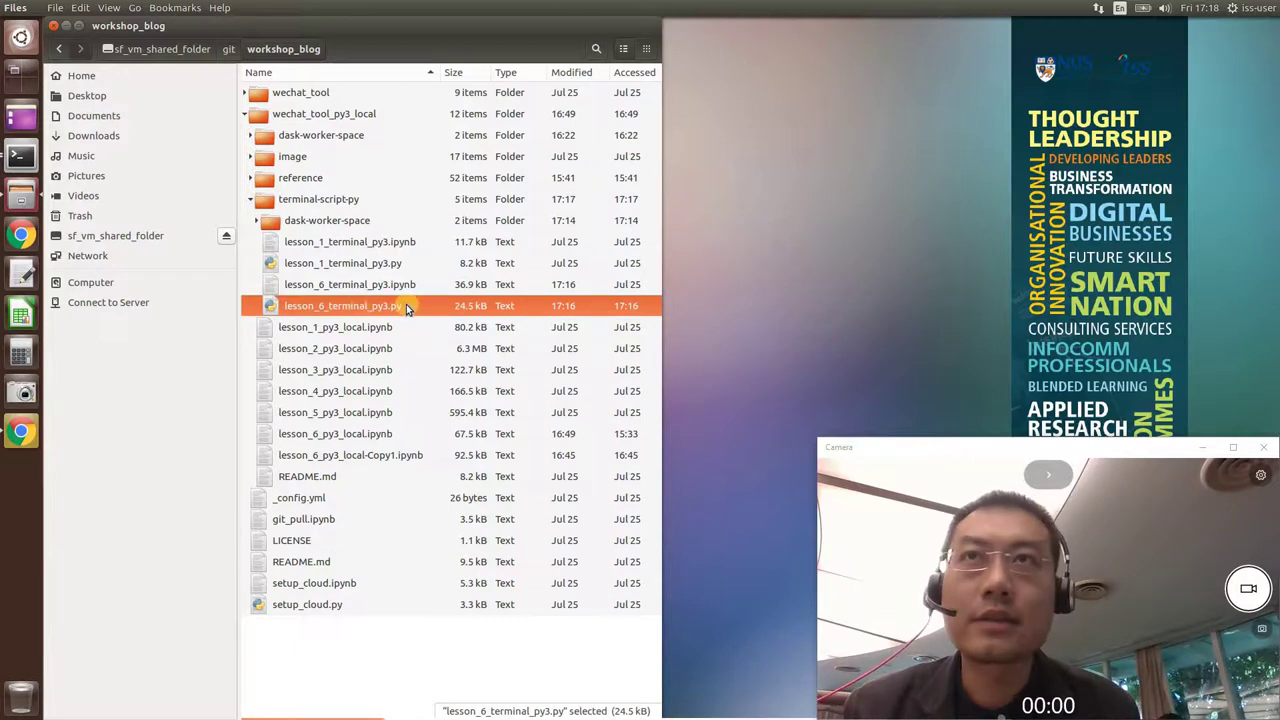
pyautogui.rightClick(405, 310)
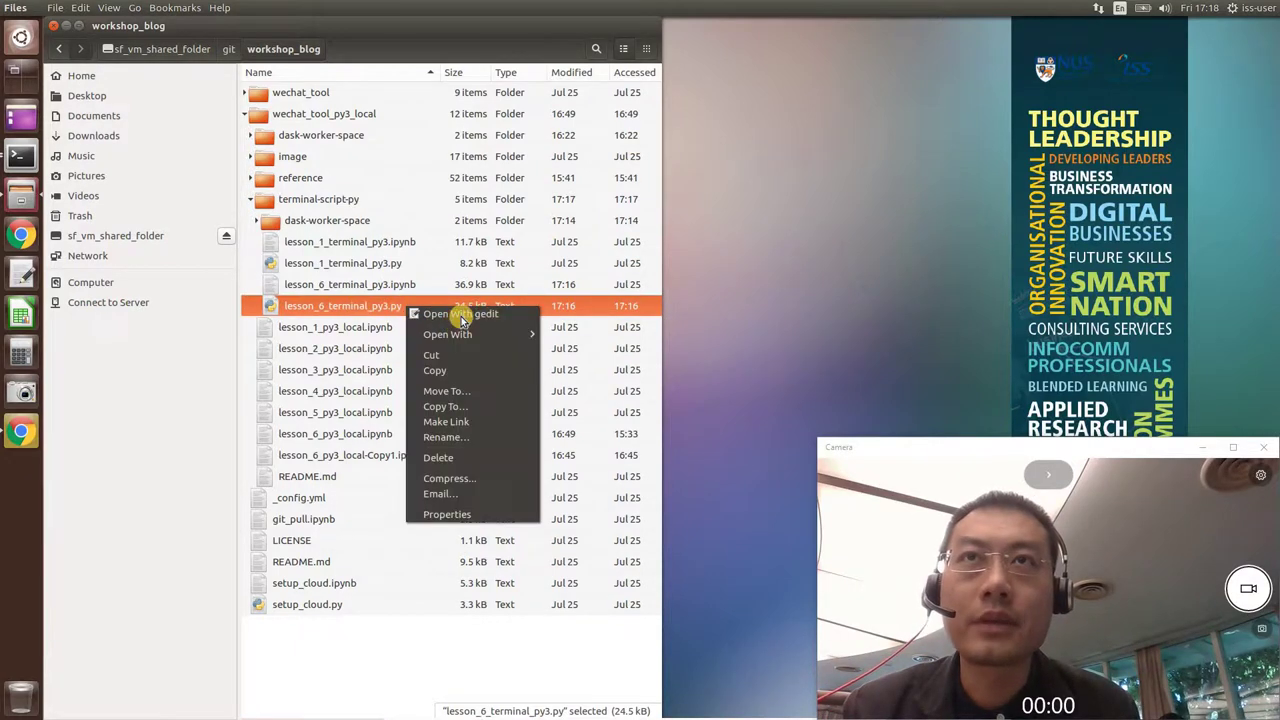
# Open lesson_6_terminal_py3.py in gedit on the left half and scroll up to the login lines.
pyautogui.click(459, 307)
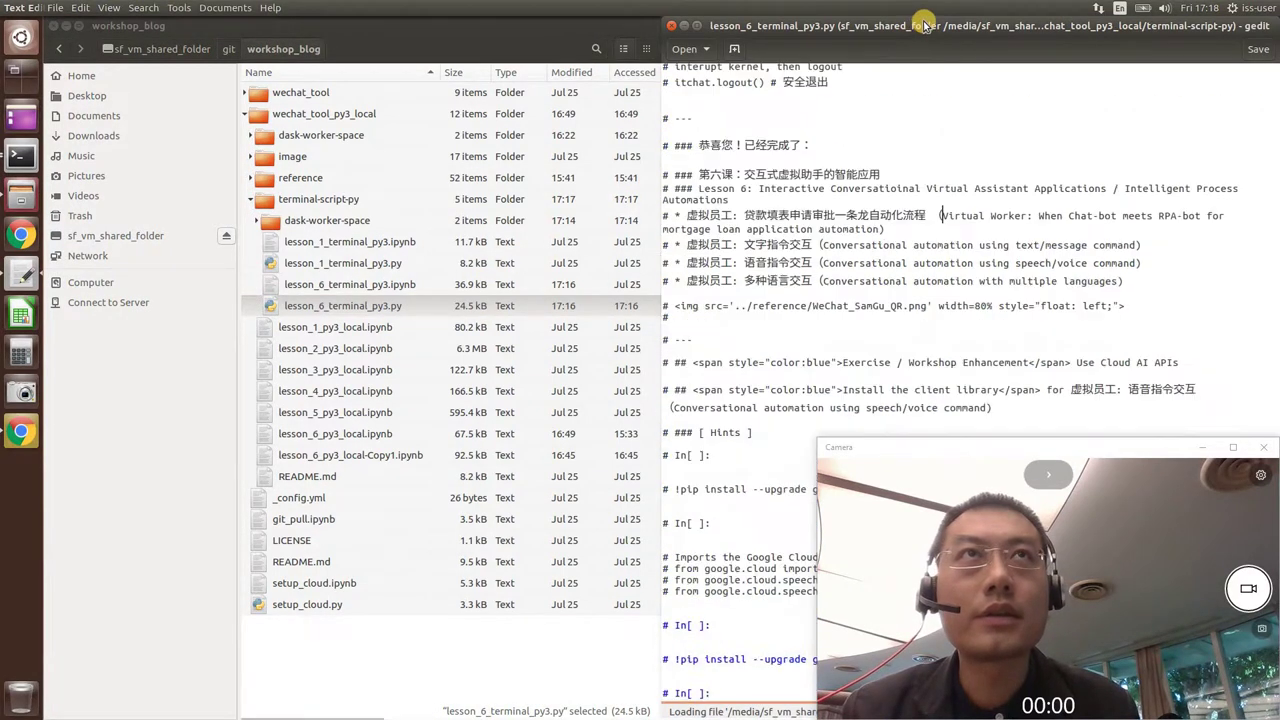
pyautogui.moveTo(925, 25); pyautogui.dragTo(42, 110)
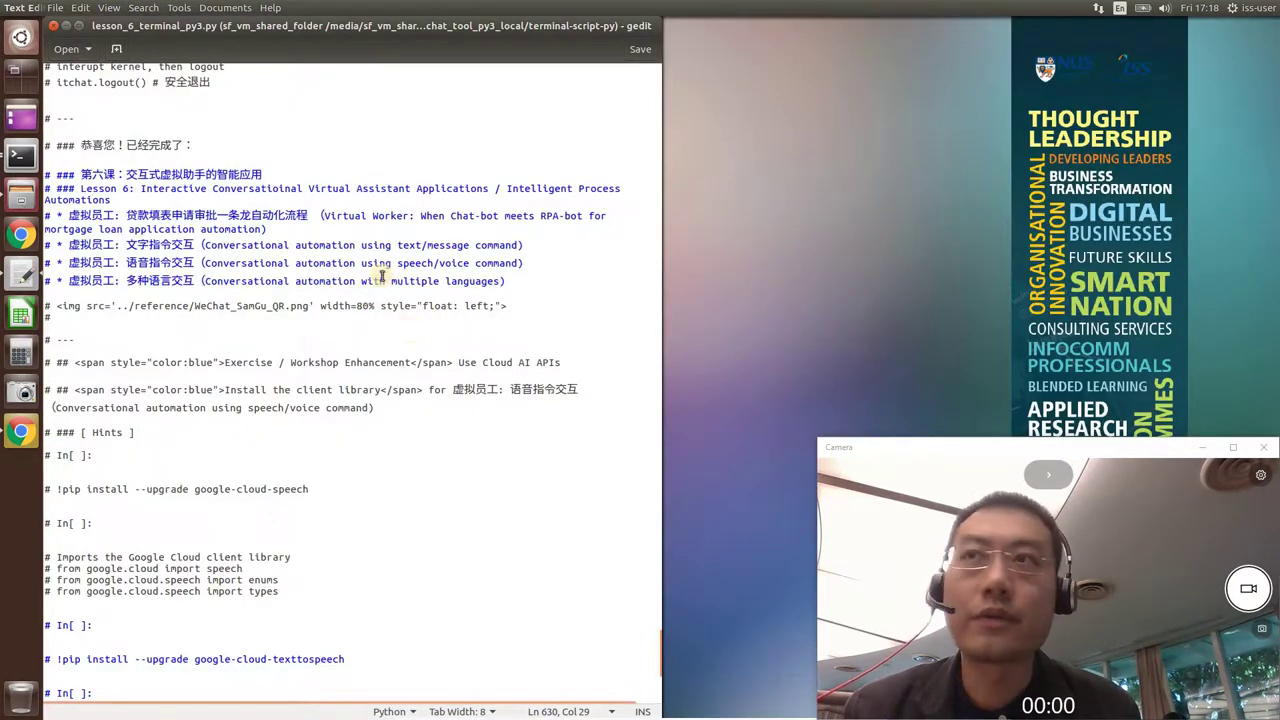
pyautogui.click(275, 330)
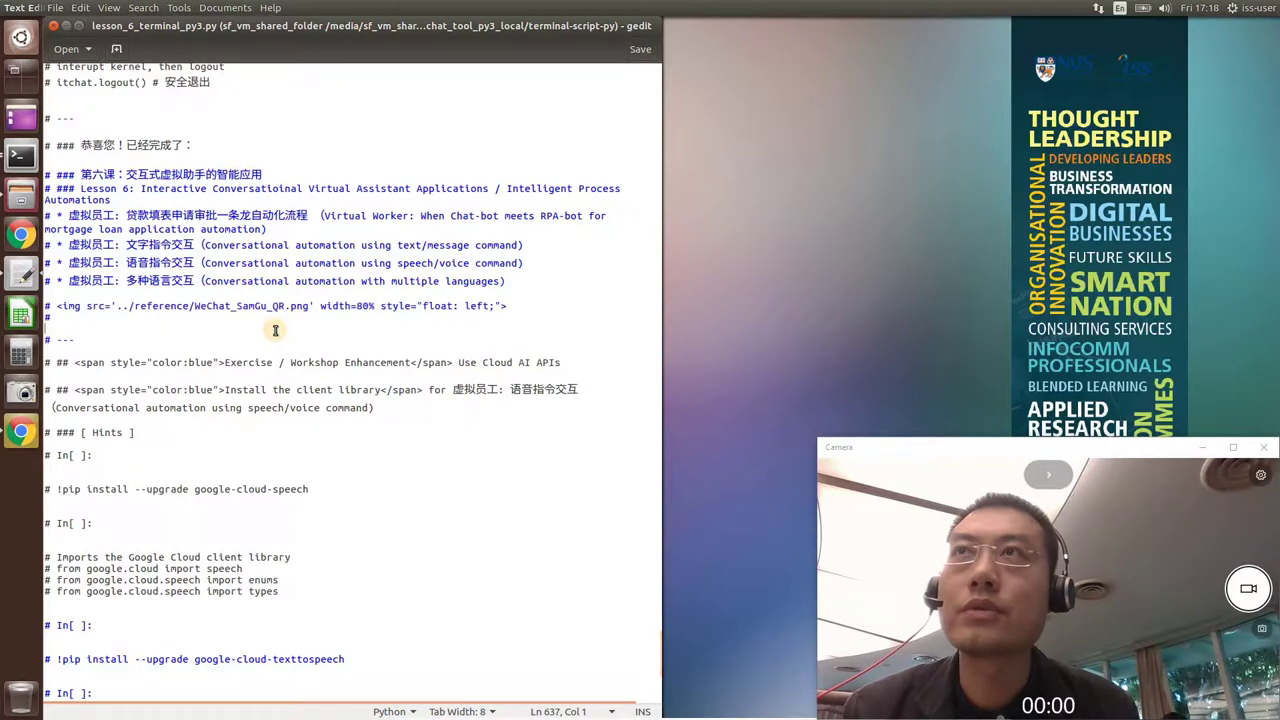
pyautogui.scroll(3, 275, 330)
pyautogui.scroll(2, 300, 330)
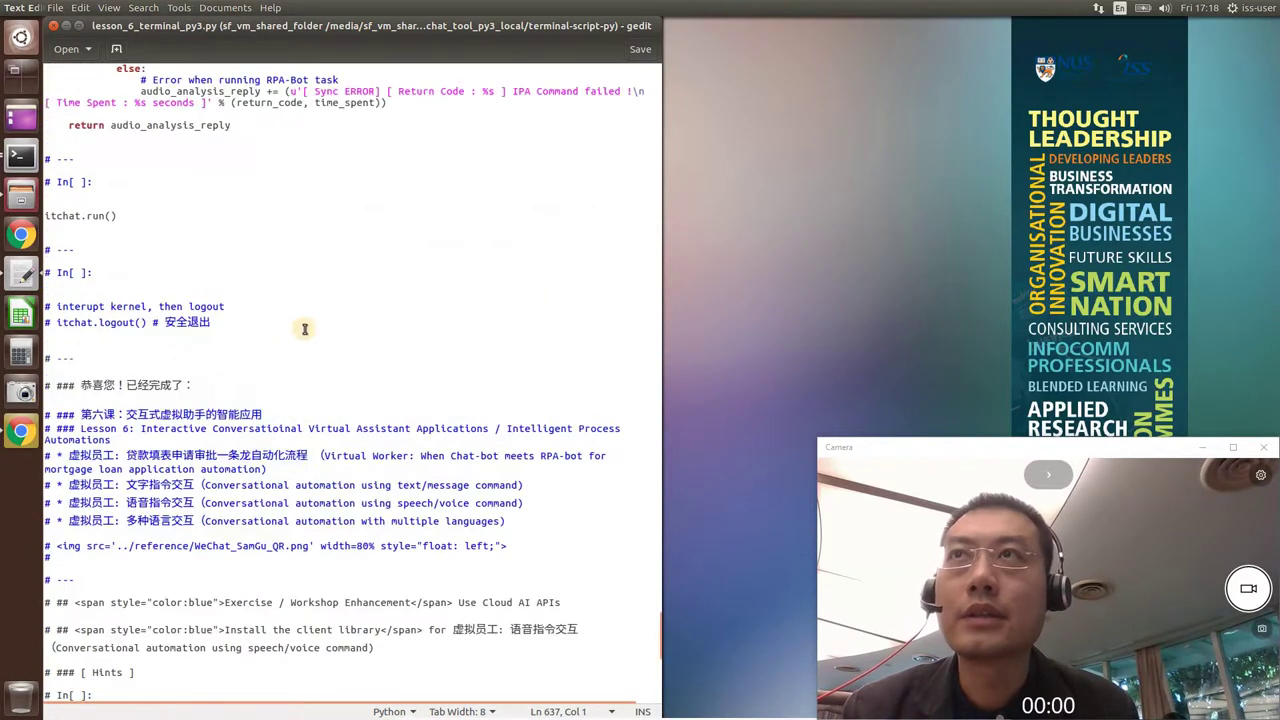
pyautogui.scroll(5, 331, 354)
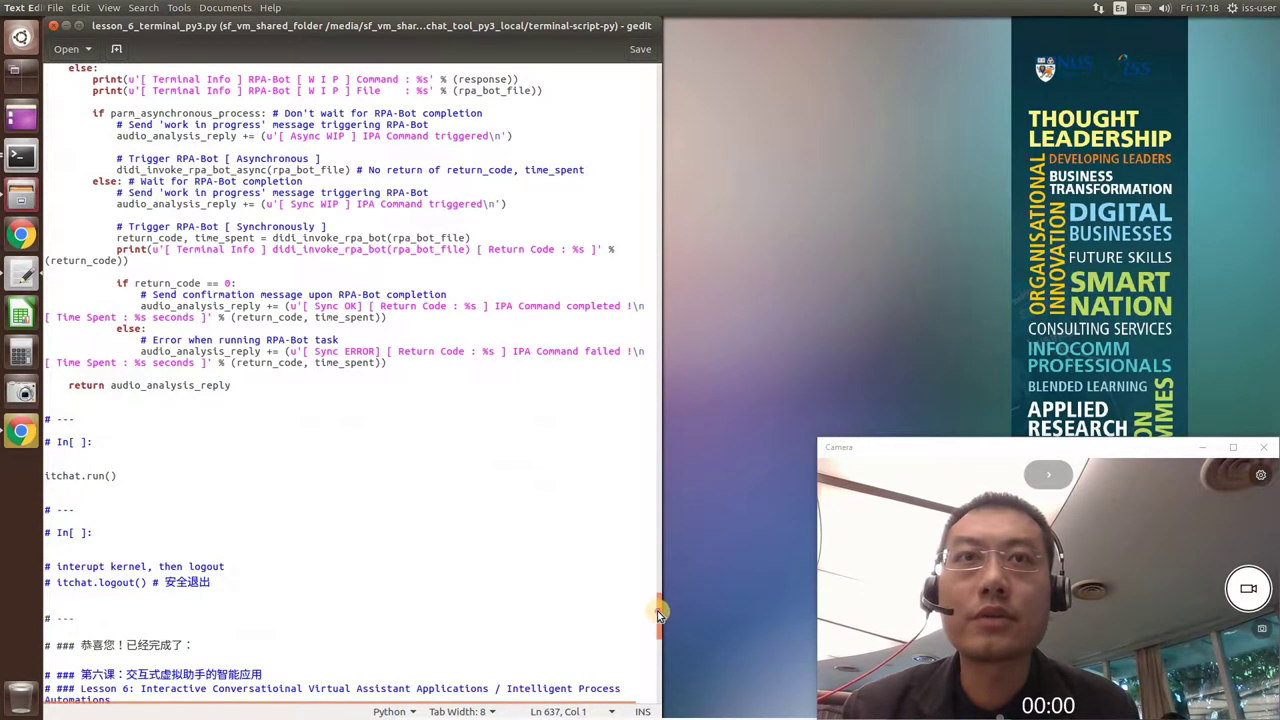
# Highlight the enableCmdQR=-2 notebook argument and the enableCmdQR=2 terminal login argument.
pyautogui.moveTo(658, 590); pyautogui.dragTo(661, 498)
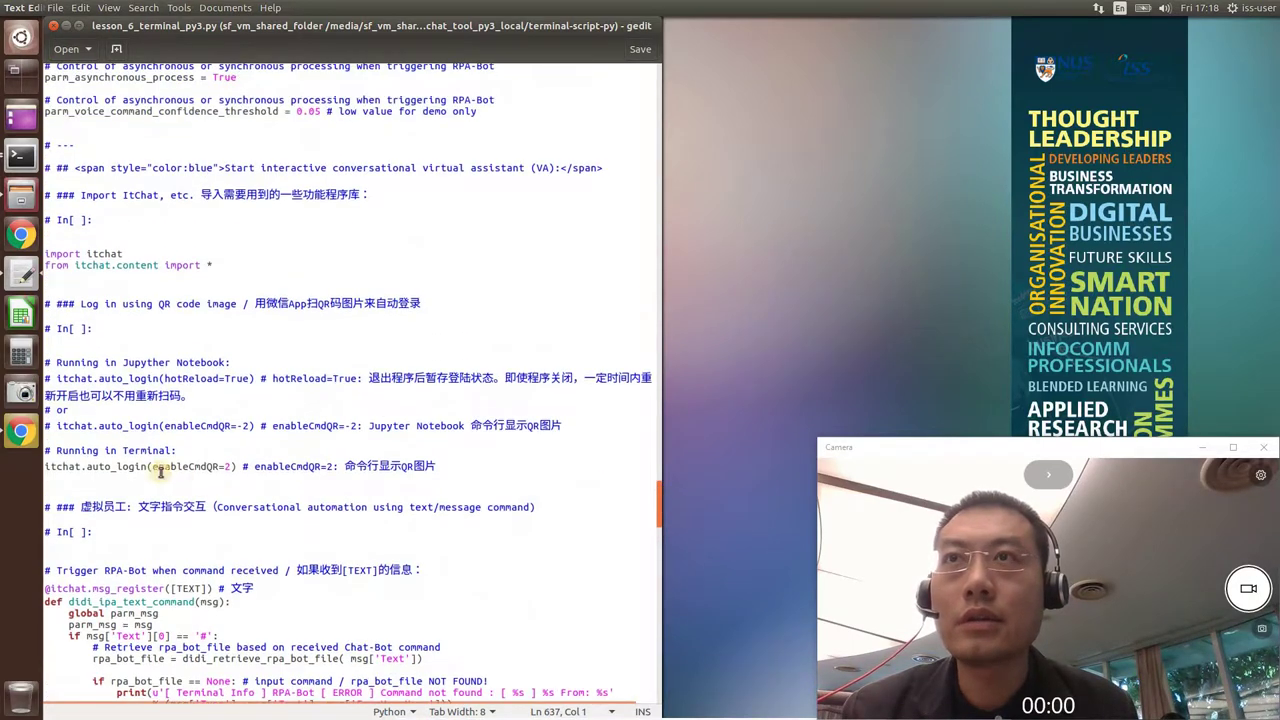
pyautogui.moveTo(248, 427); pyautogui.dragTo(162, 426)
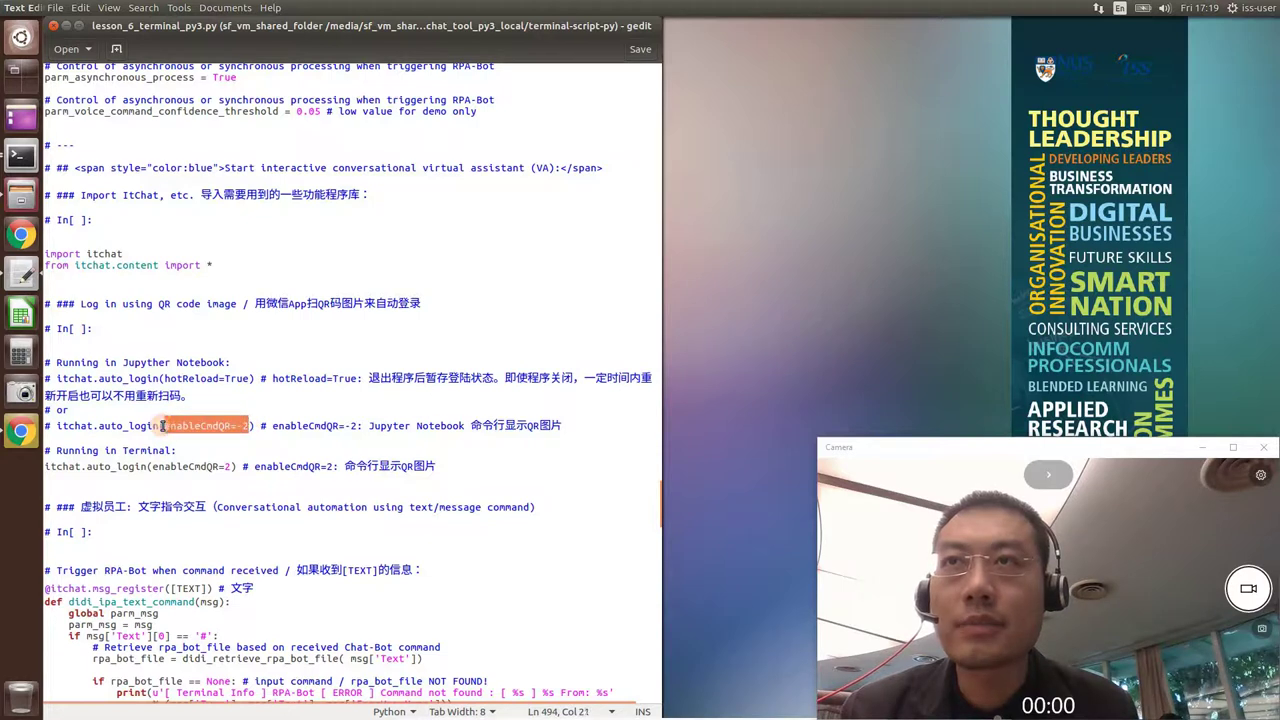
pyautogui.click(238, 426)
pyautogui.click(240, 442)
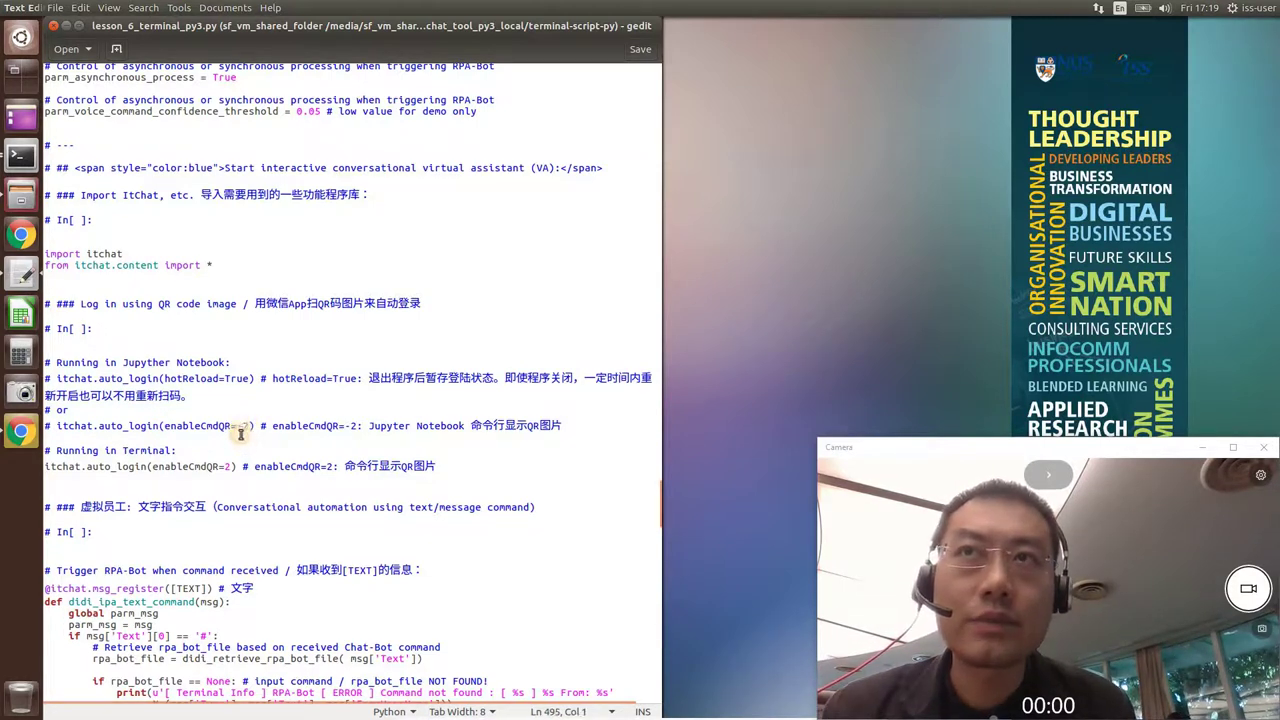
pyautogui.click(240, 427)
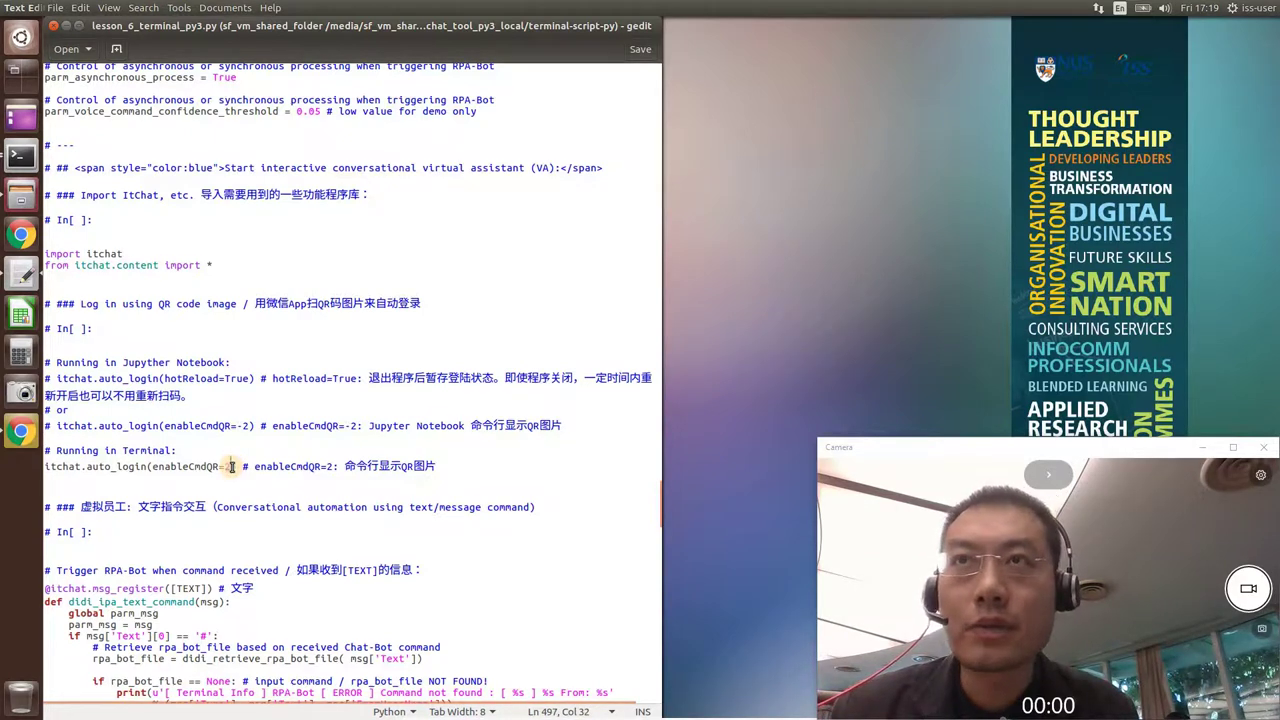
pyautogui.moveTo(231, 466); pyautogui.dragTo(152, 467)
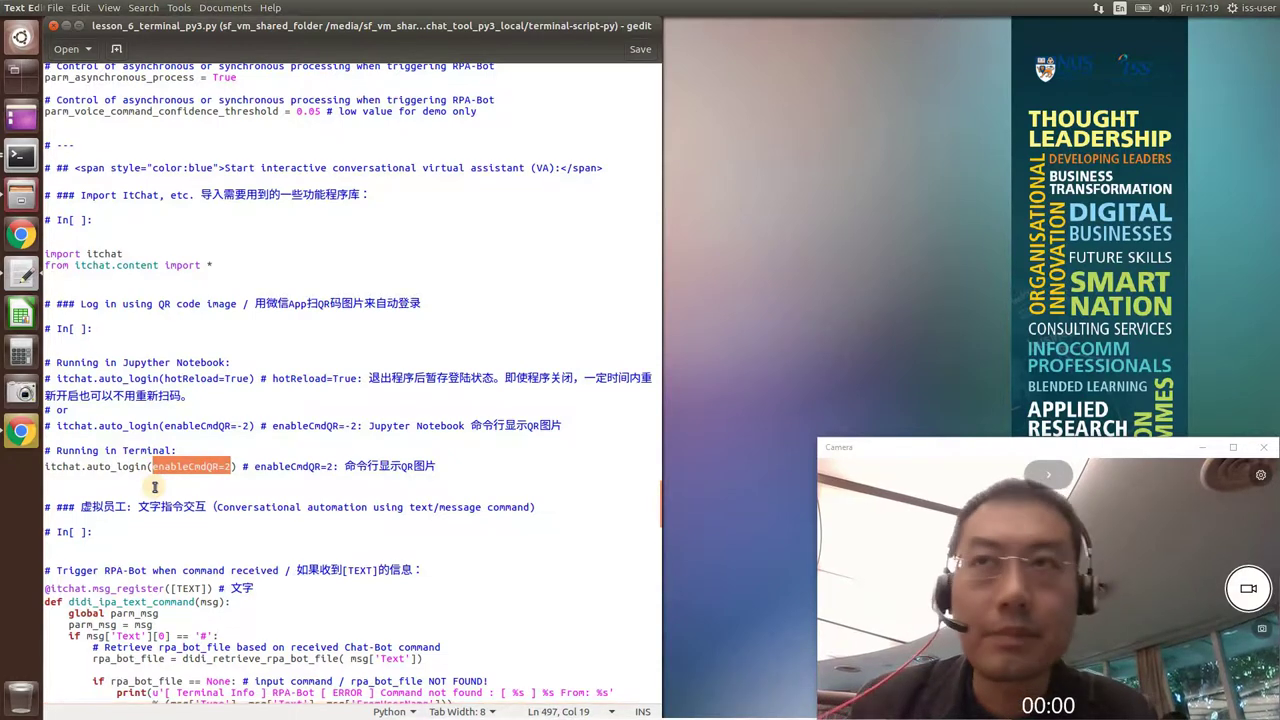
pyautogui.click(155, 487)
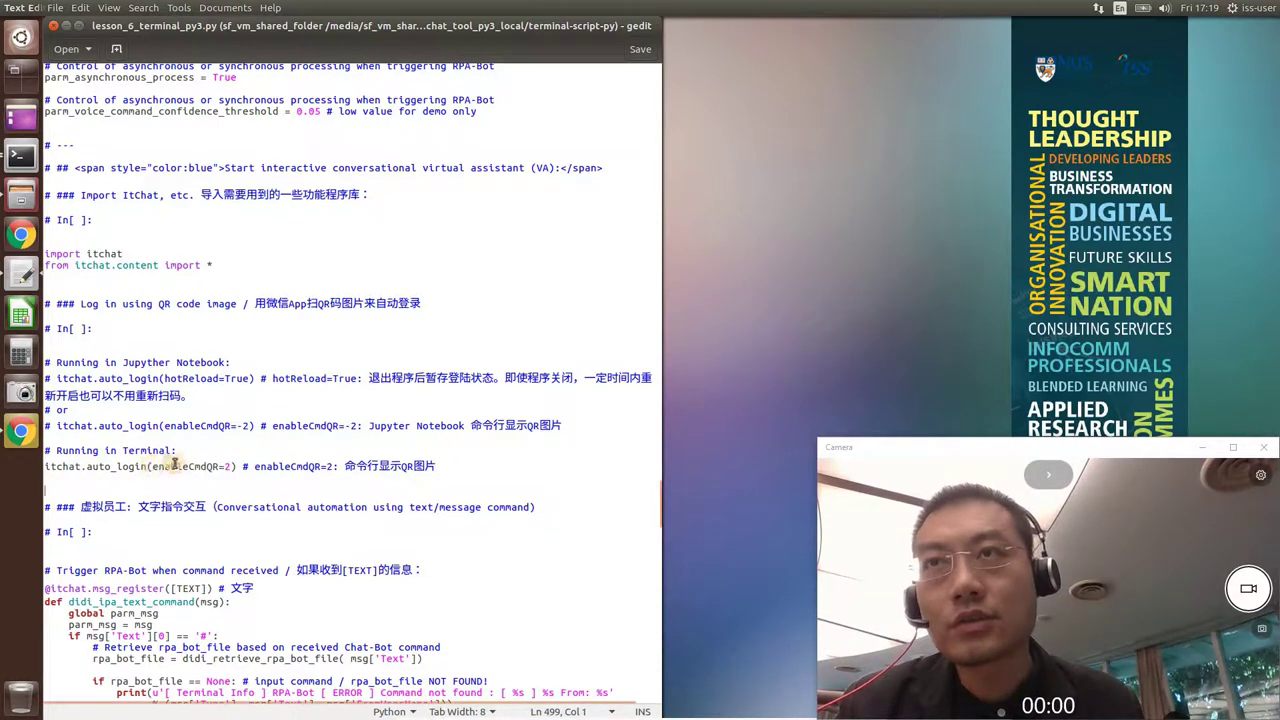
pyautogui.moveTo(152, 466); pyautogui.dragTo(229, 466)
pyautogui.click(229, 466)
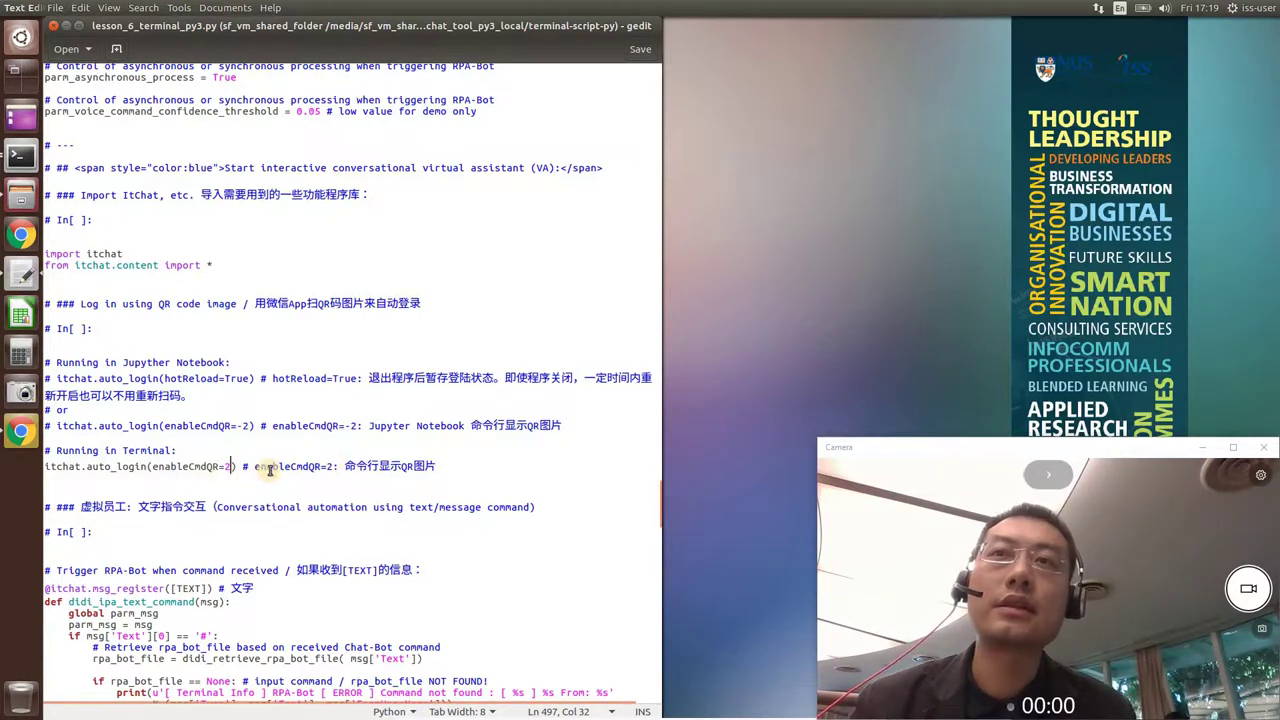
# Close gedit and open a terminal in terminal-script-py, snapped to the left half.
pyautogui.click(54, 33)
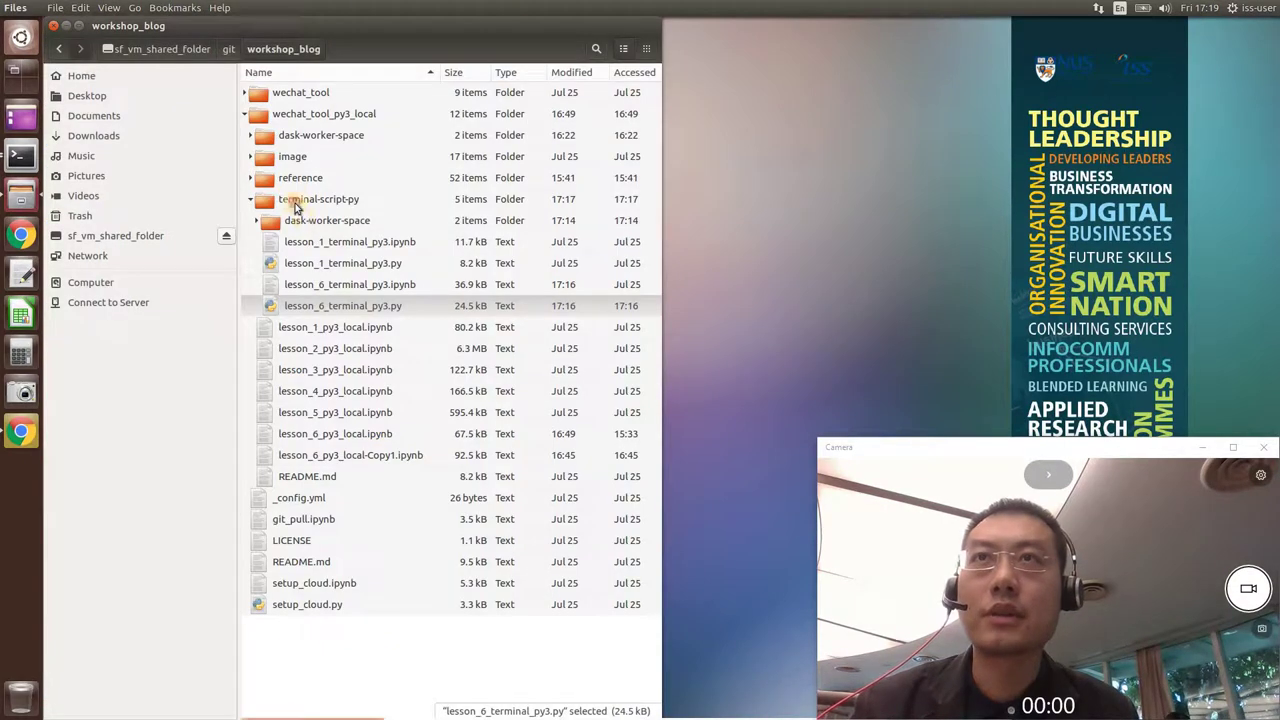
pyautogui.rightClick(295, 203)
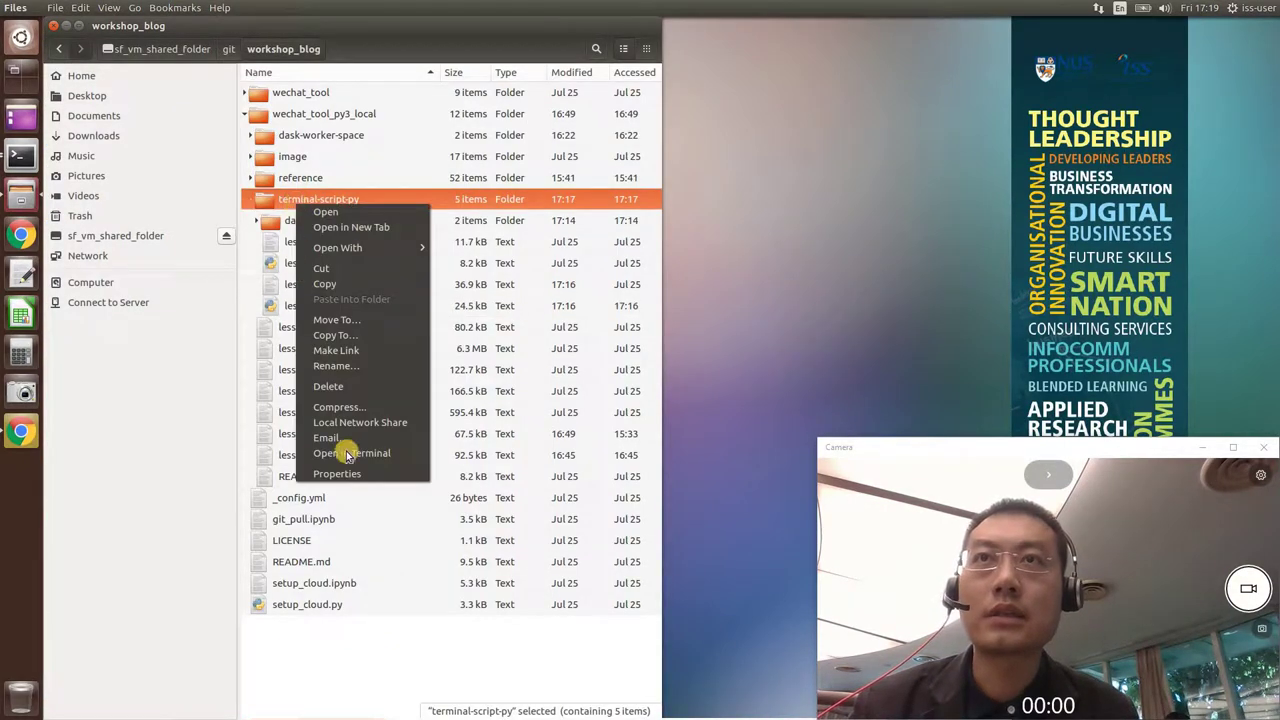
pyautogui.click(350, 453)
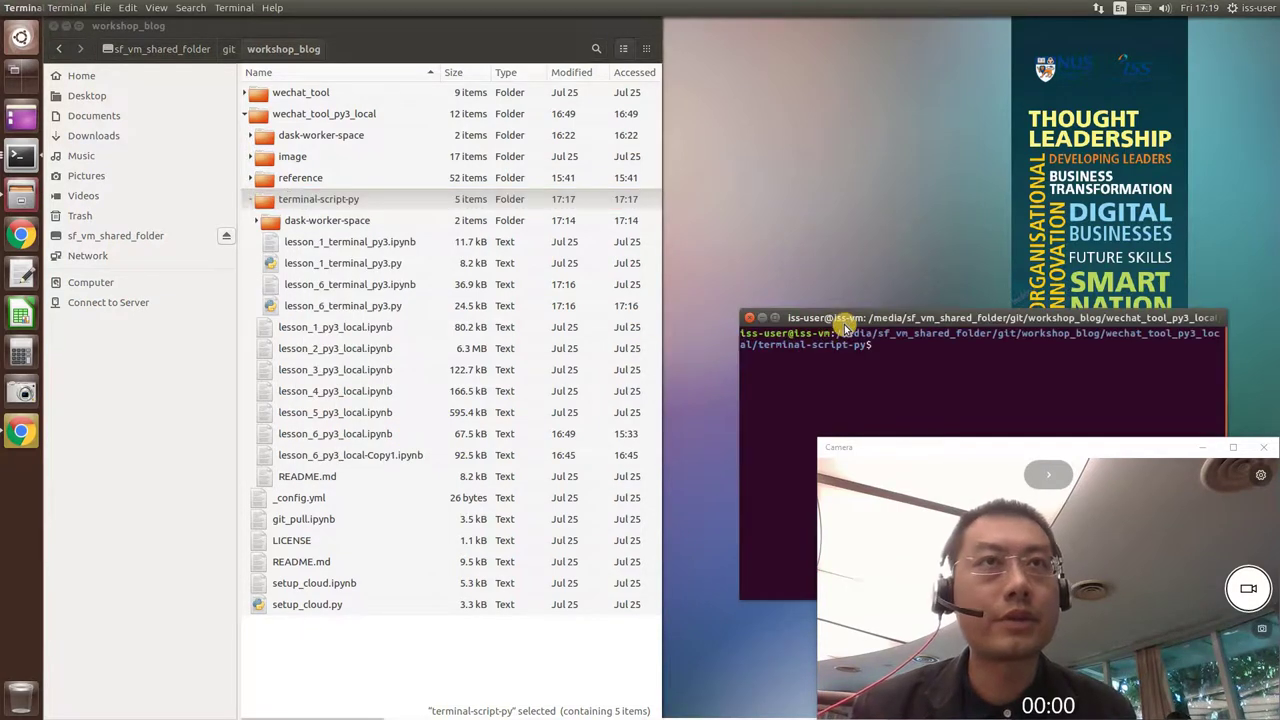
pyautogui.moveTo(845, 326); pyautogui.dragTo(45, 320)
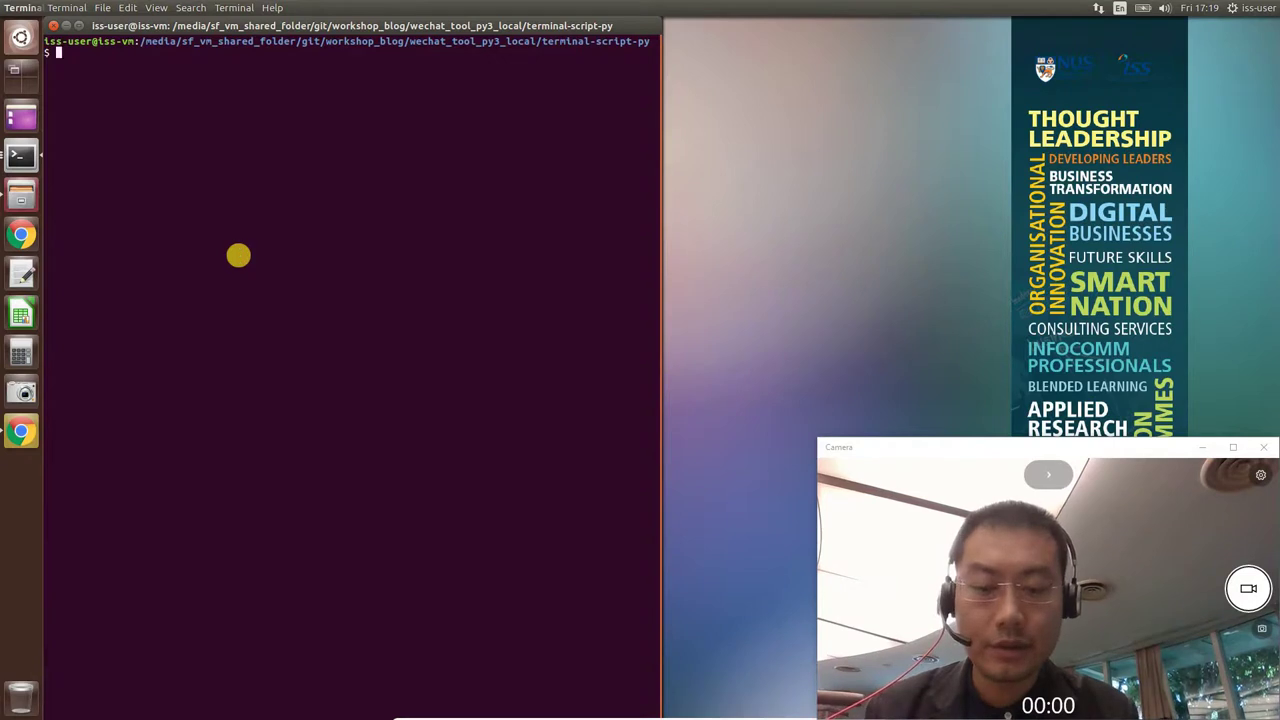
# Activate the iss-env-py3 environment with source activate, then list the folder with ll.
pyautogui.write('source a')
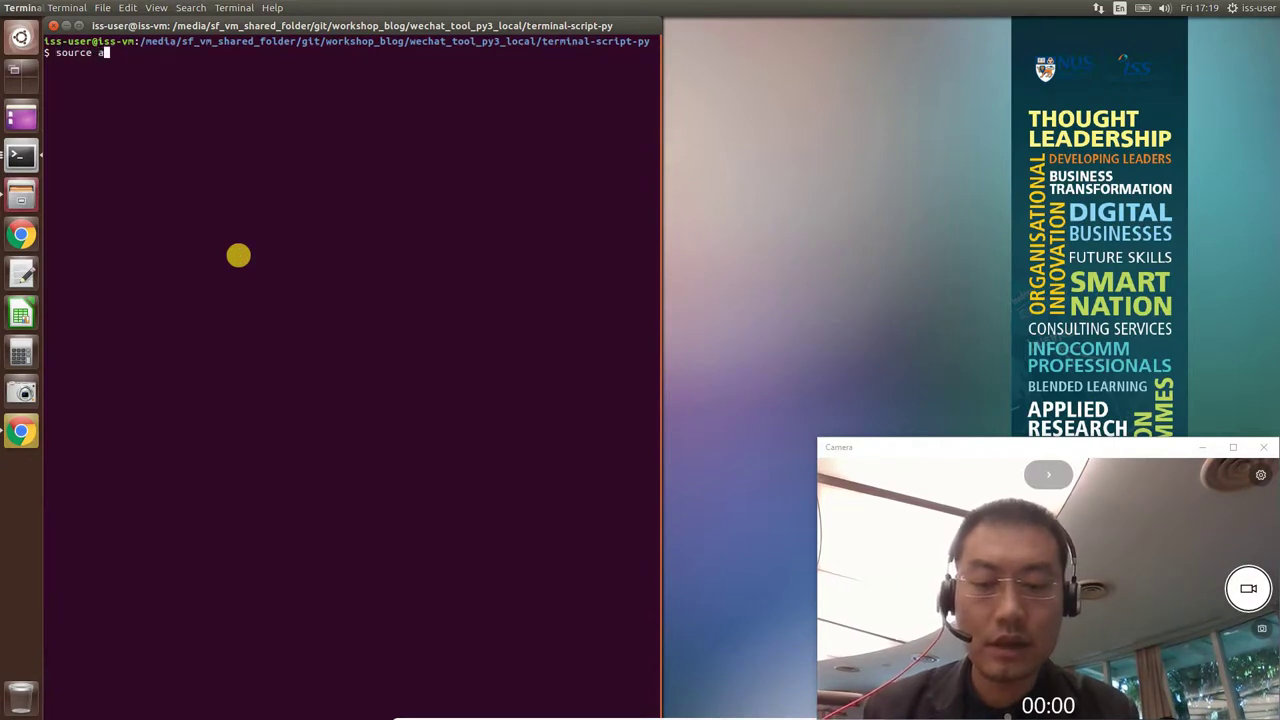
pyautogui.write('ctivate ')
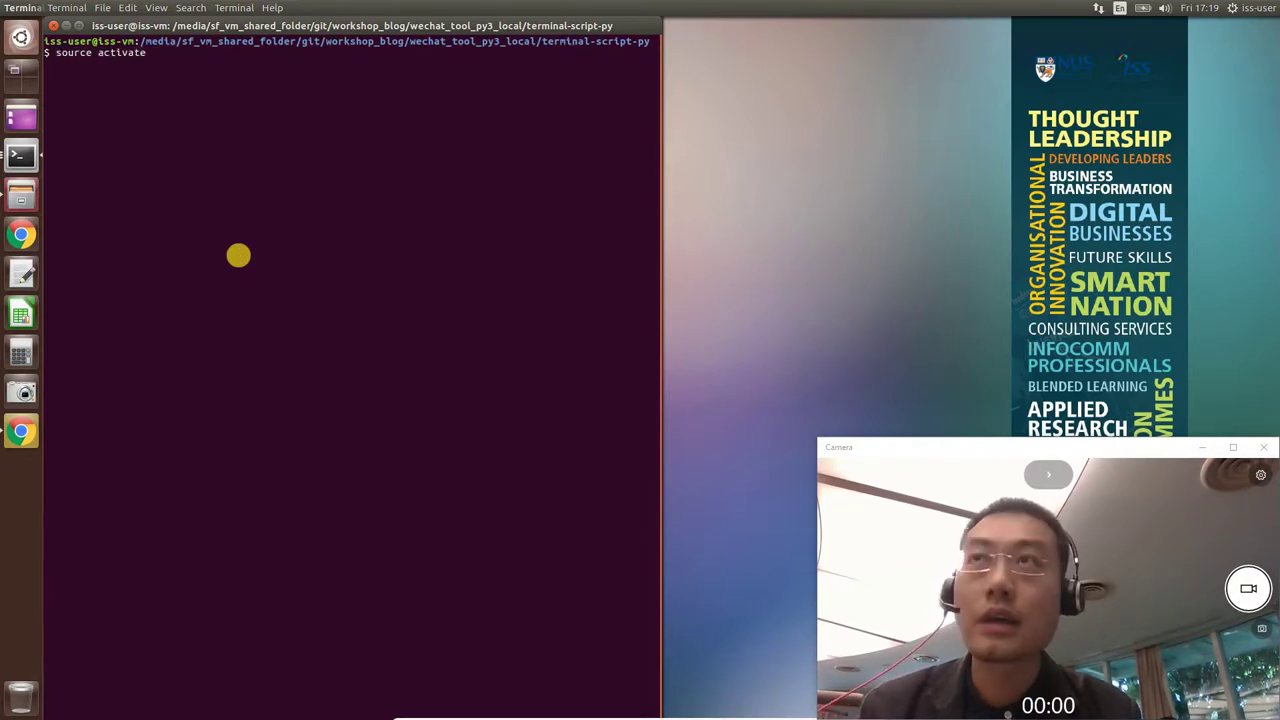
pyautogui.write('iss-')
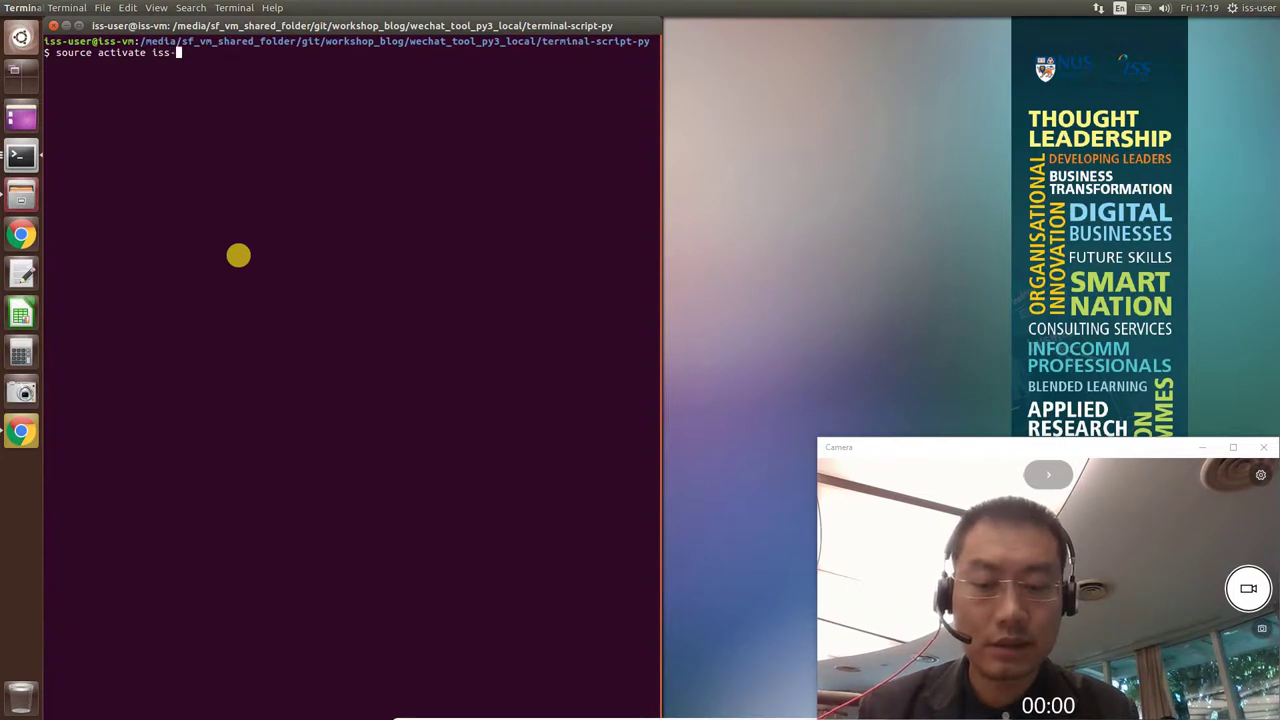
pyautogui.write('env-py3')
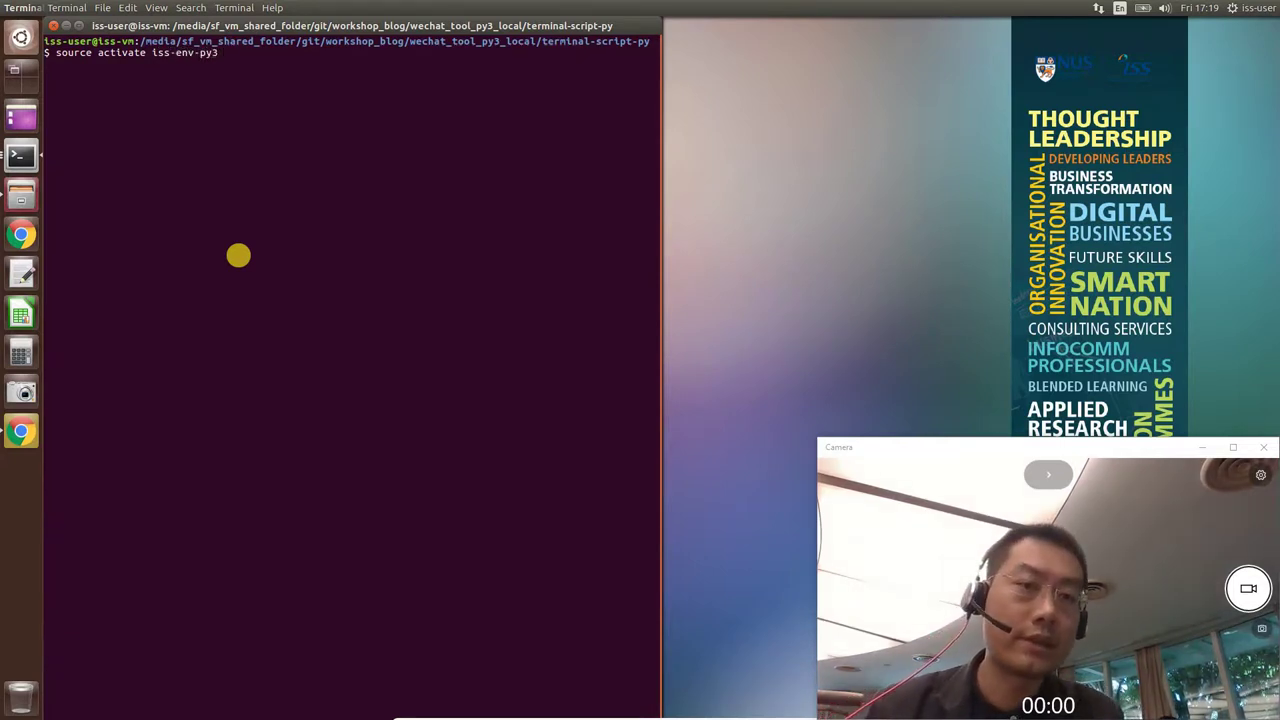
pyautogui.press('Return')
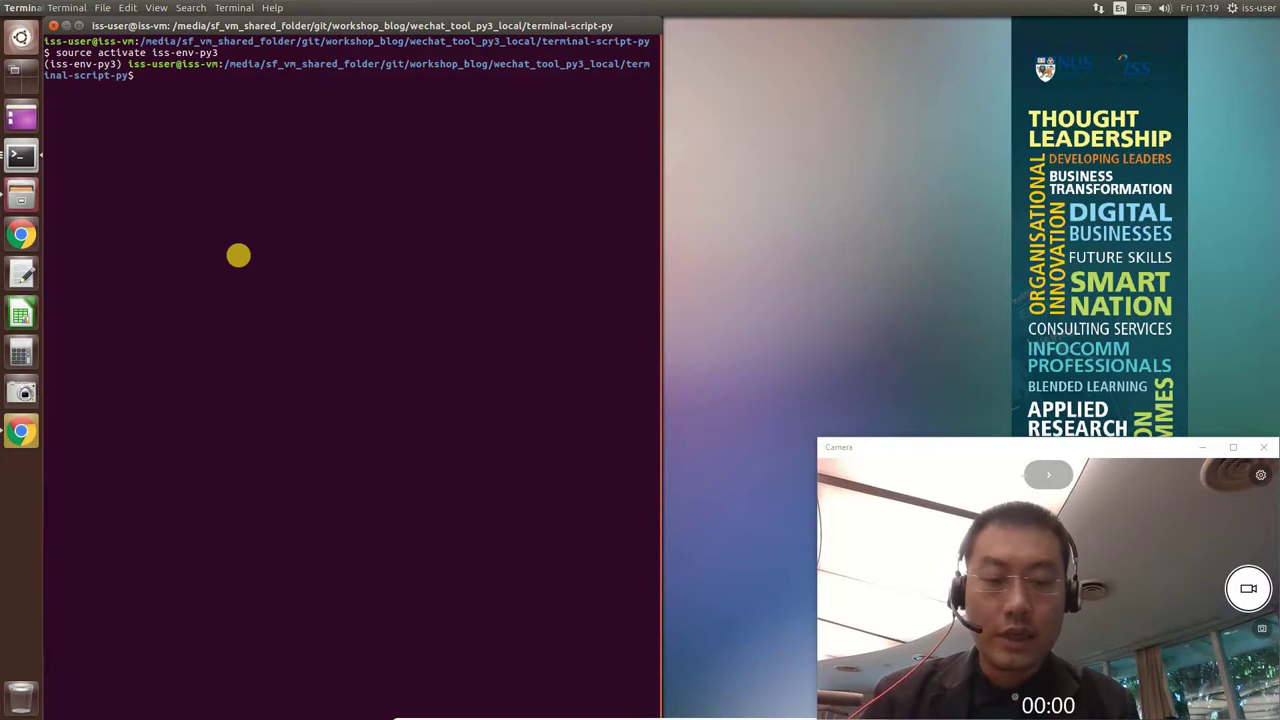
pyautogui.write('ll')
pyautogui.press('Return')
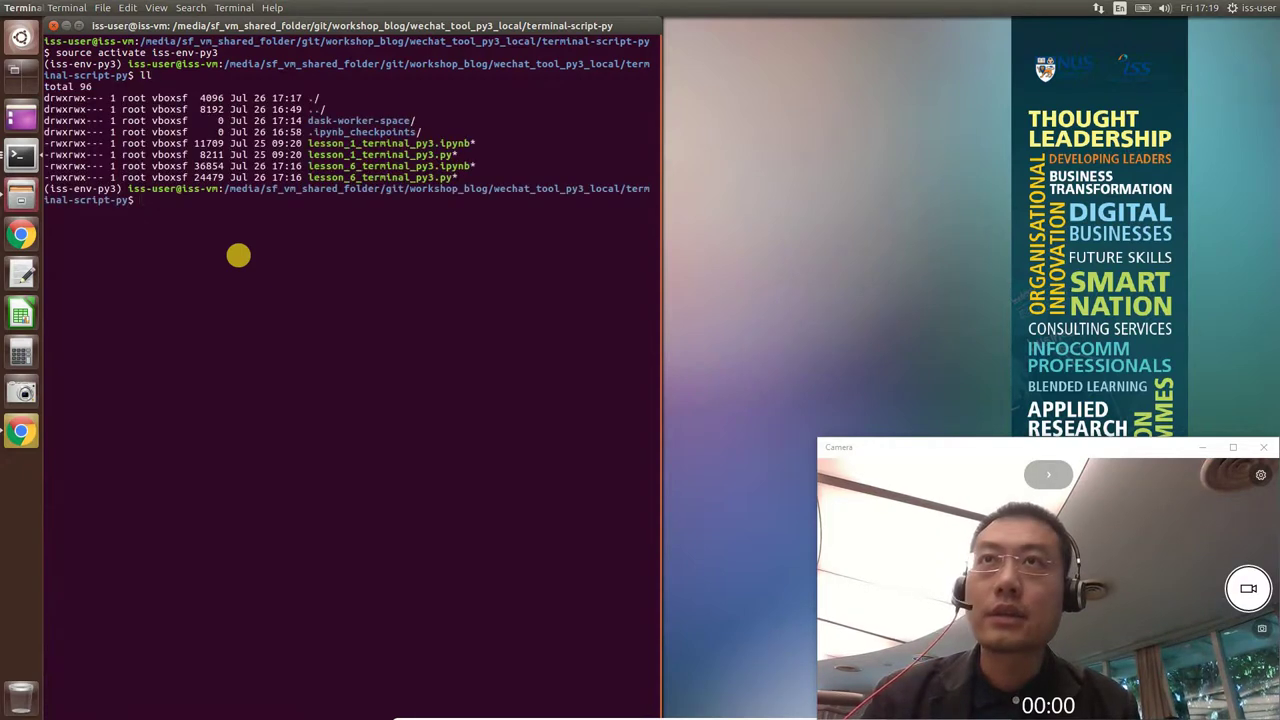
# Run python lesson_6_terminal_py3.py to start the WeChat RPA assistant script.
pyautogui.write('python ')
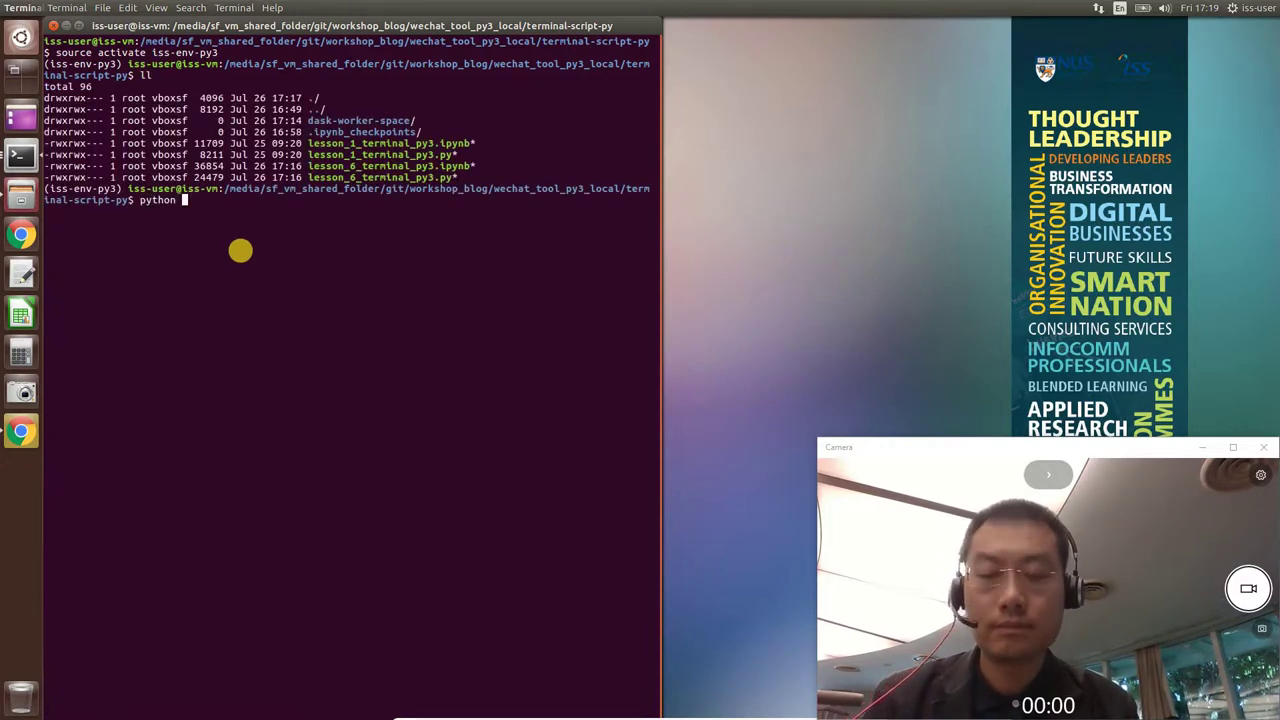
pyautogui.write('lesson_6')
pyautogui.press('Tab')
pyautogui.write('p')
pyautogui.press('Tab')
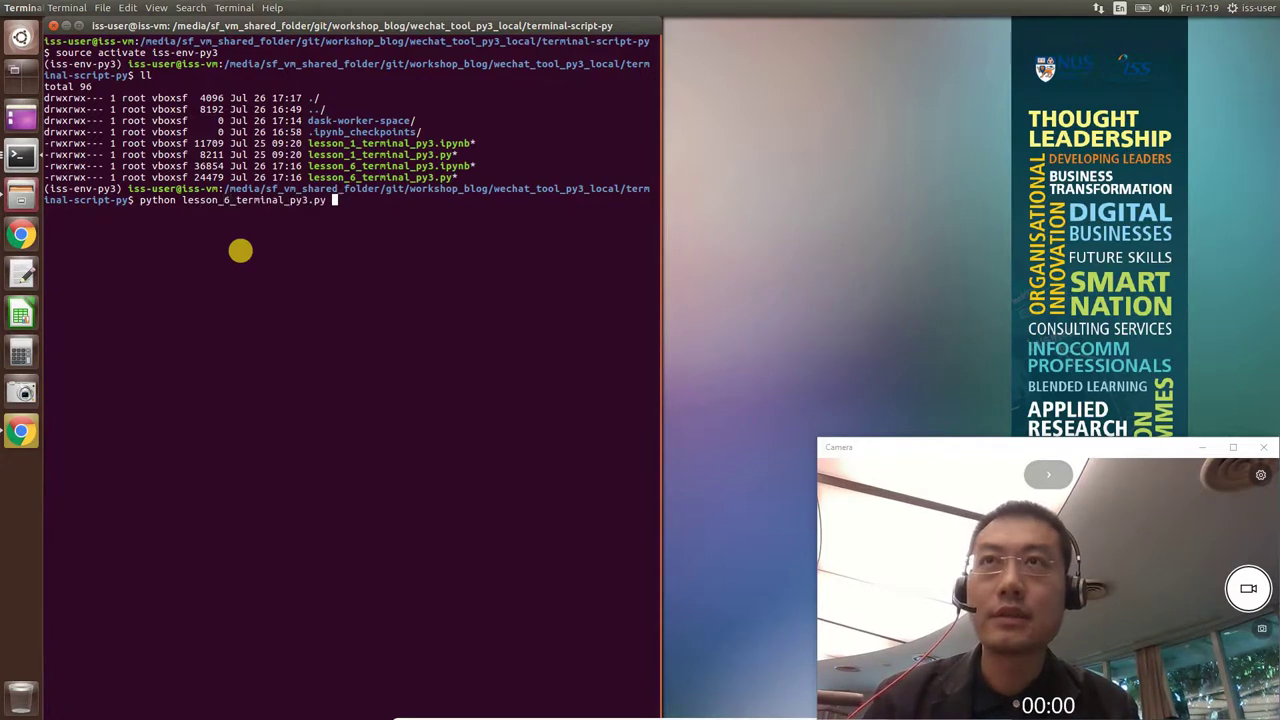
pyautogui.press('Return')
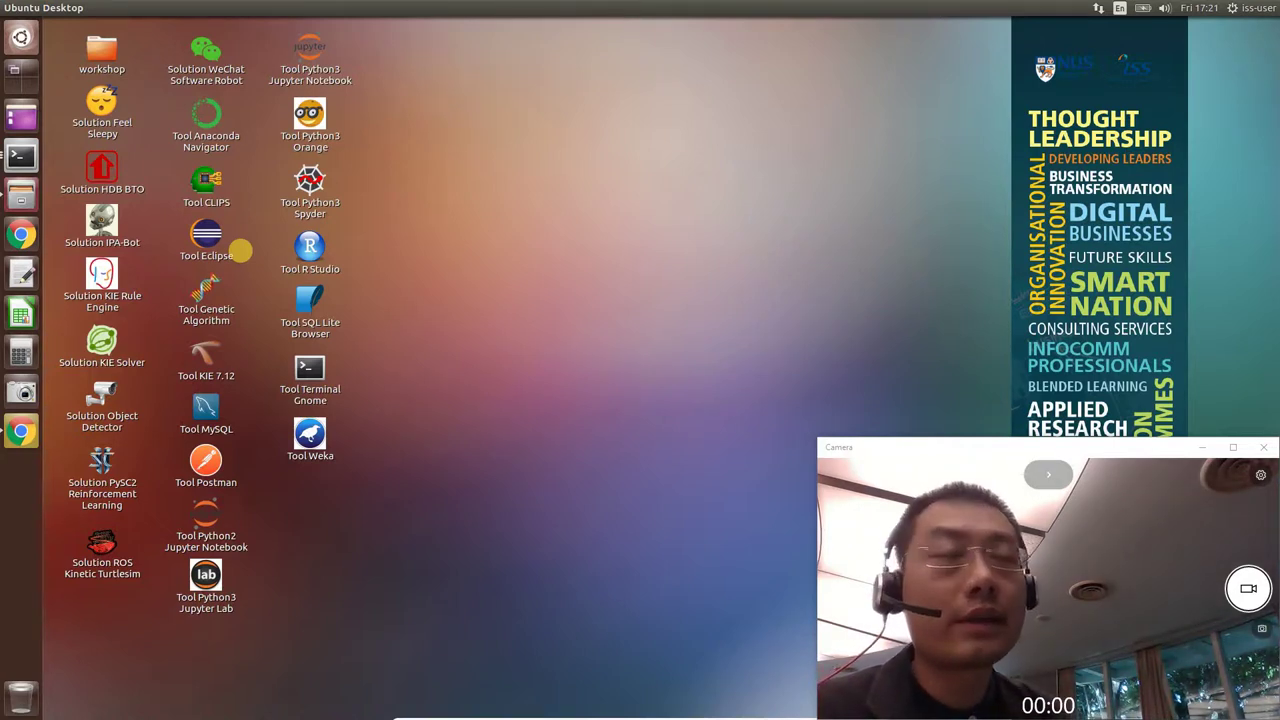
# Open a private Chrome window and maximize it.
pyautogui.press('super+5')
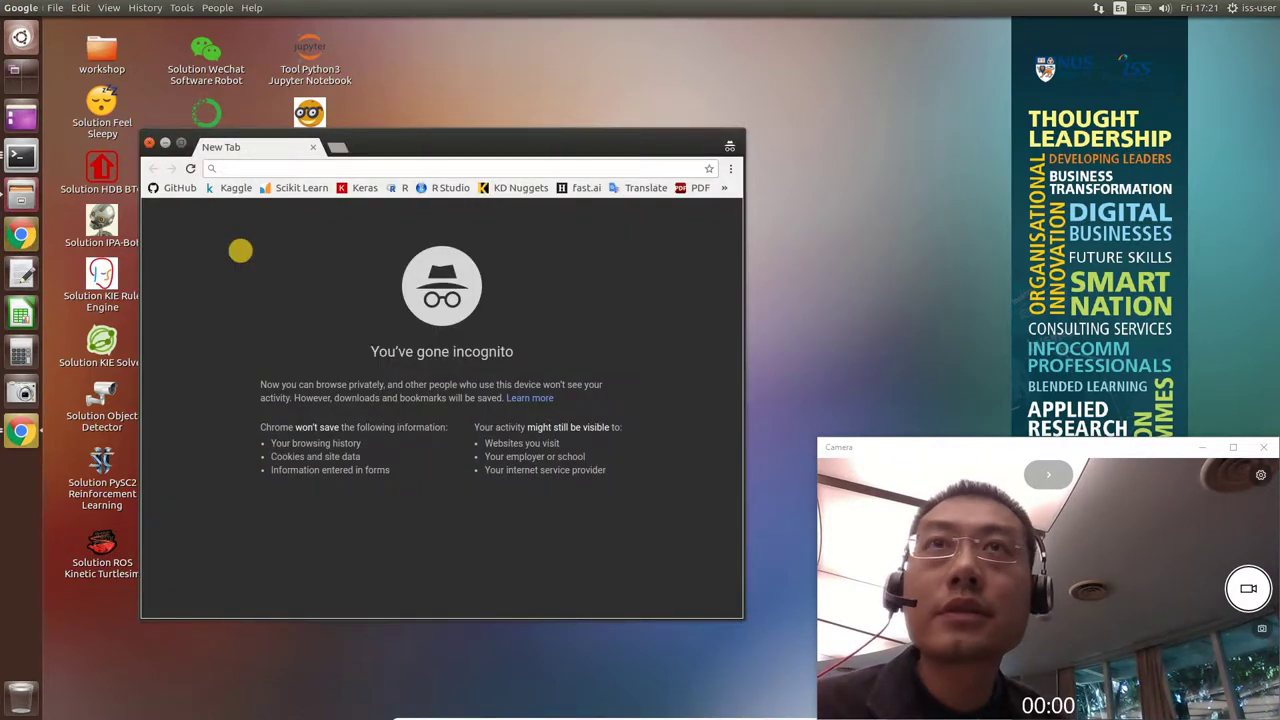
pyautogui.click(181, 143)
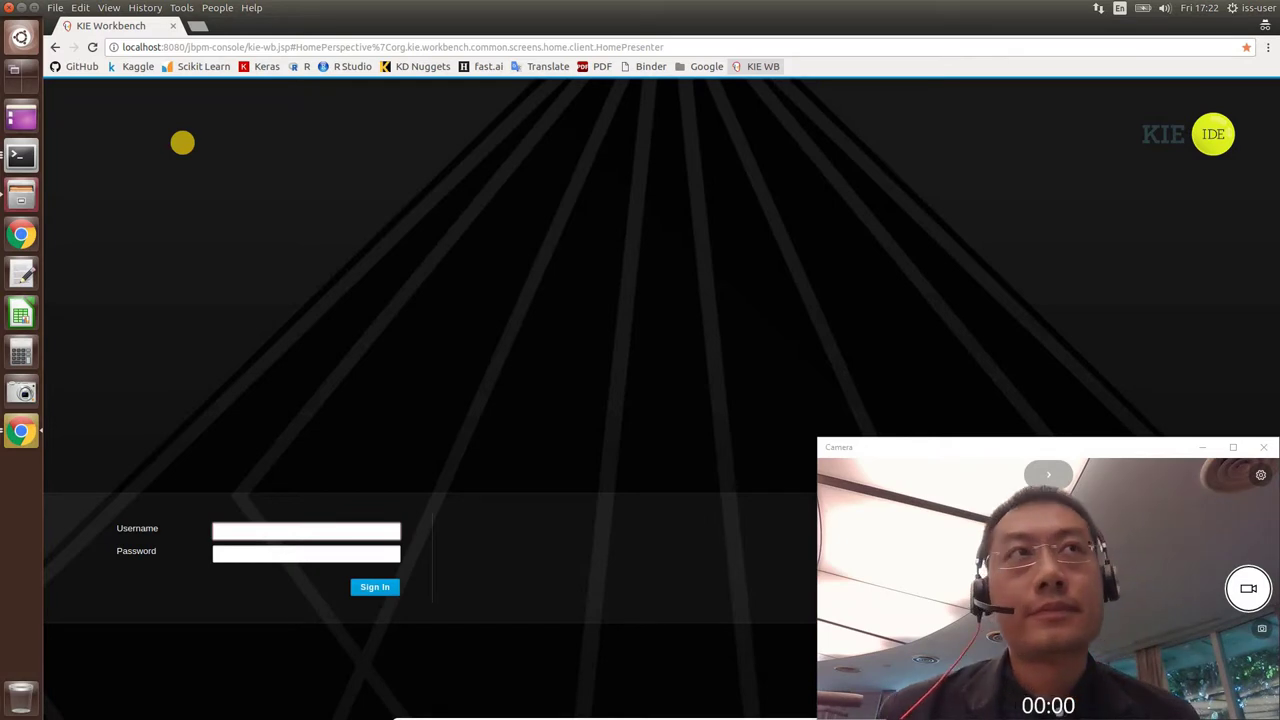
# Enter the sales-rep username and the account password, then sign in.
pyautogui.write('s')
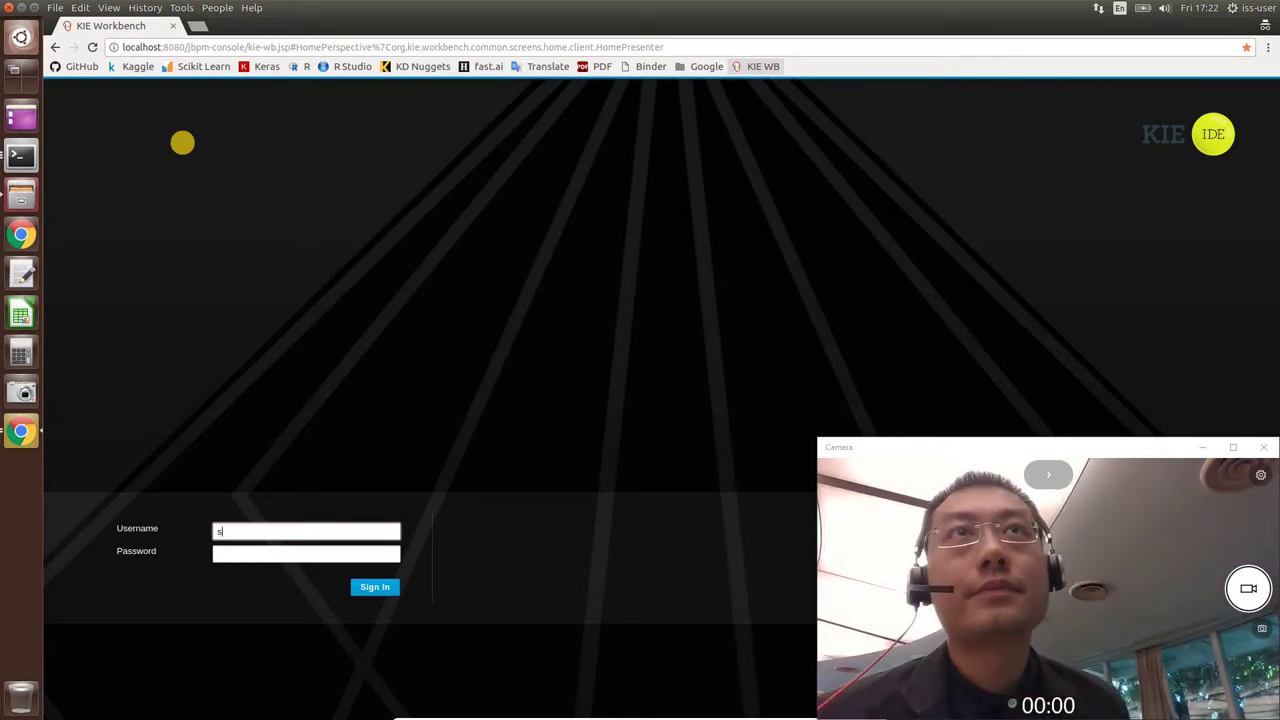
pyautogui.write('ales-rep')
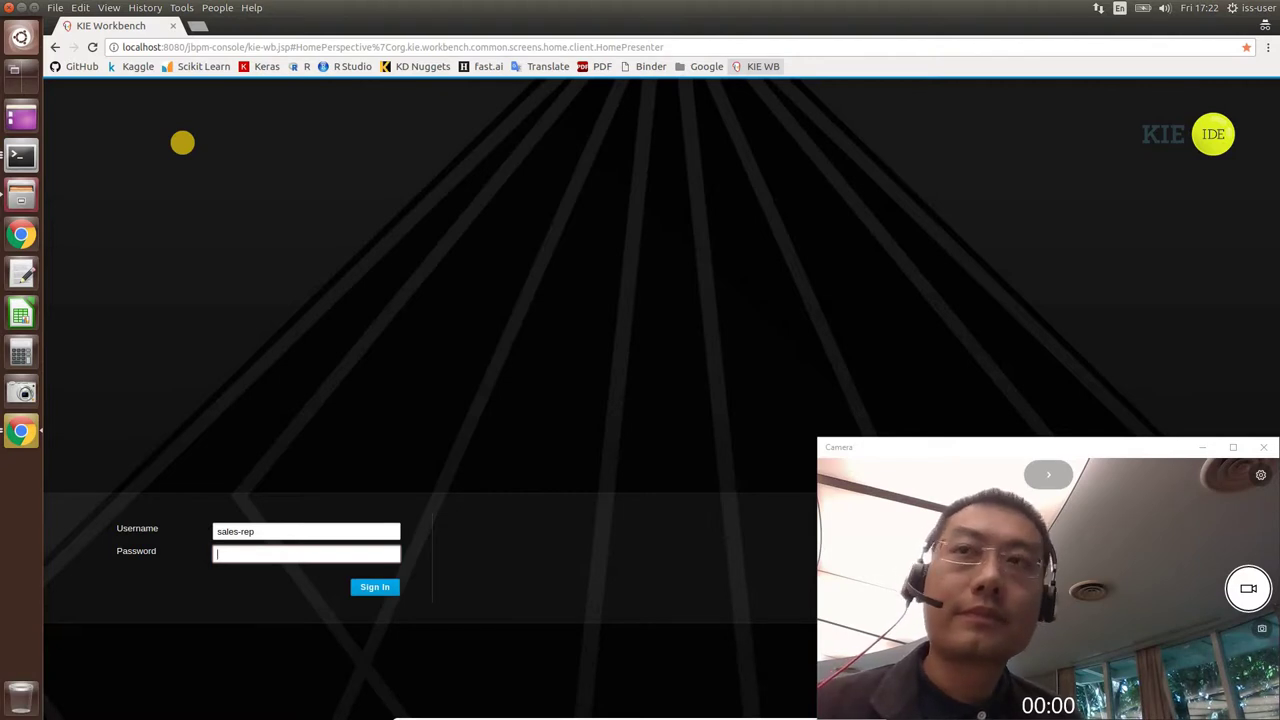
pyautogui.write('sales-rep')
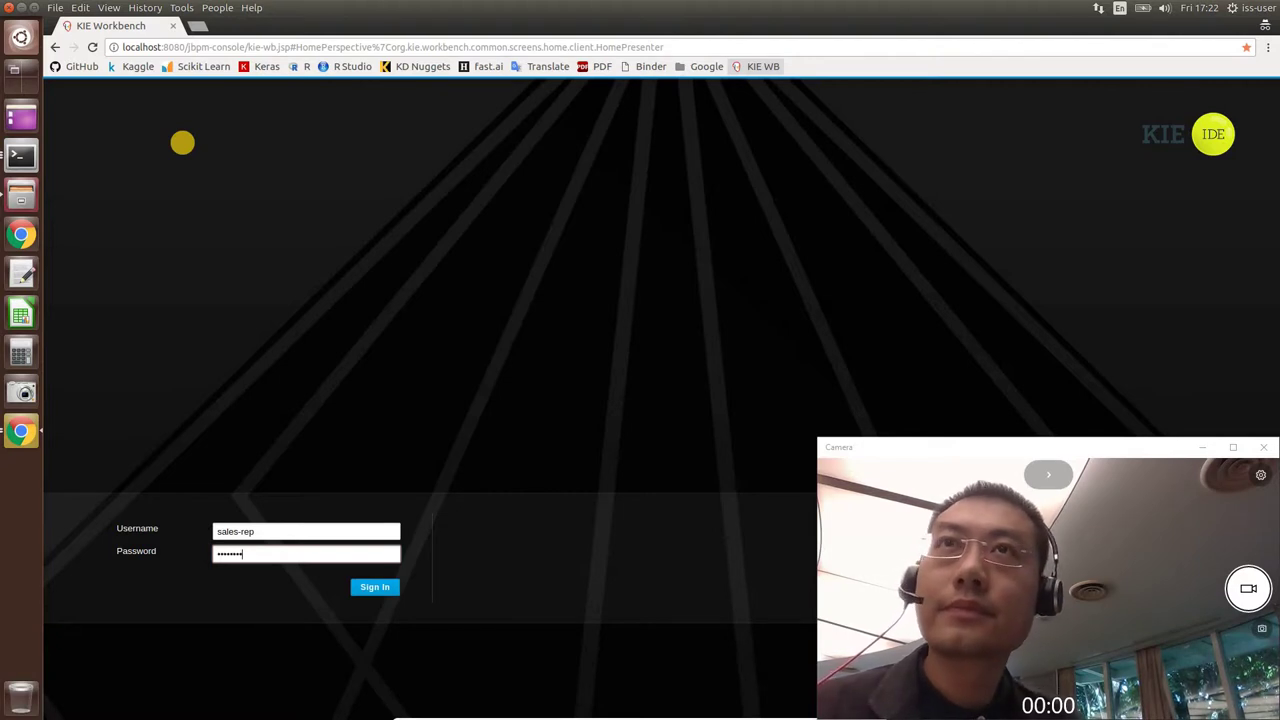
pyautogui.press('Return')
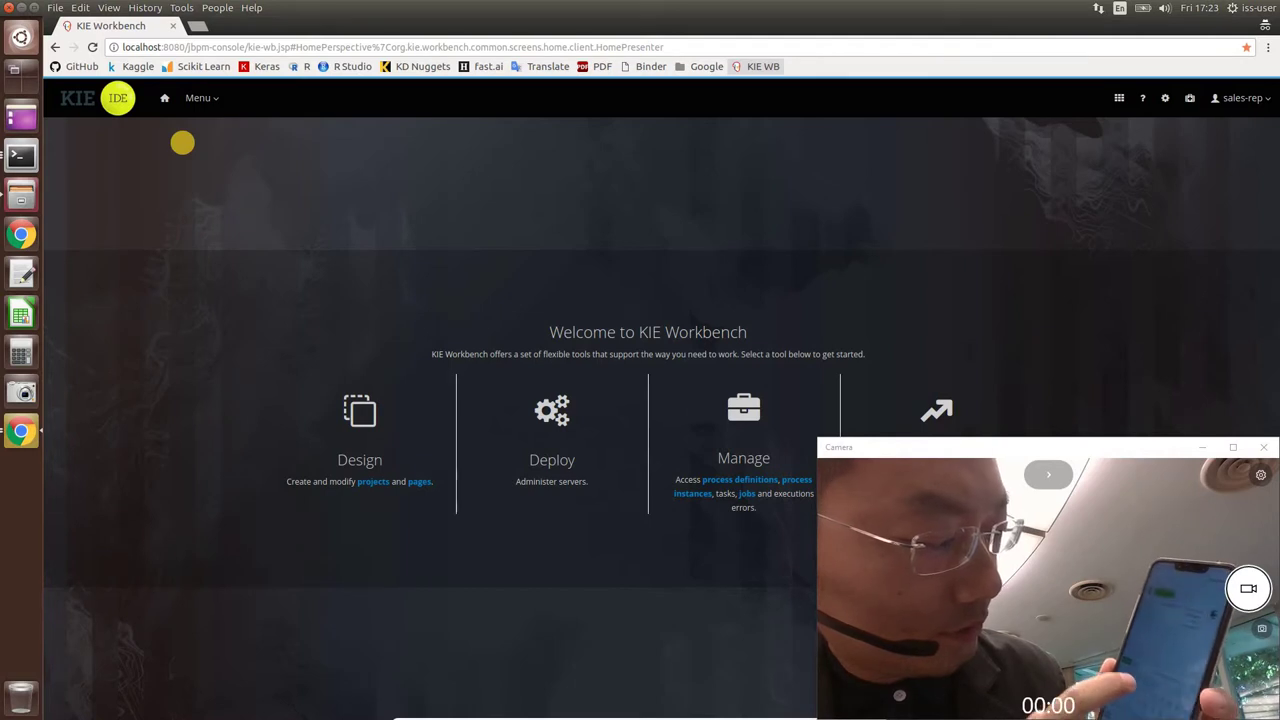
# Open the workbench Menu to reach the Manage tools.
pyautogui.click(200, 98)
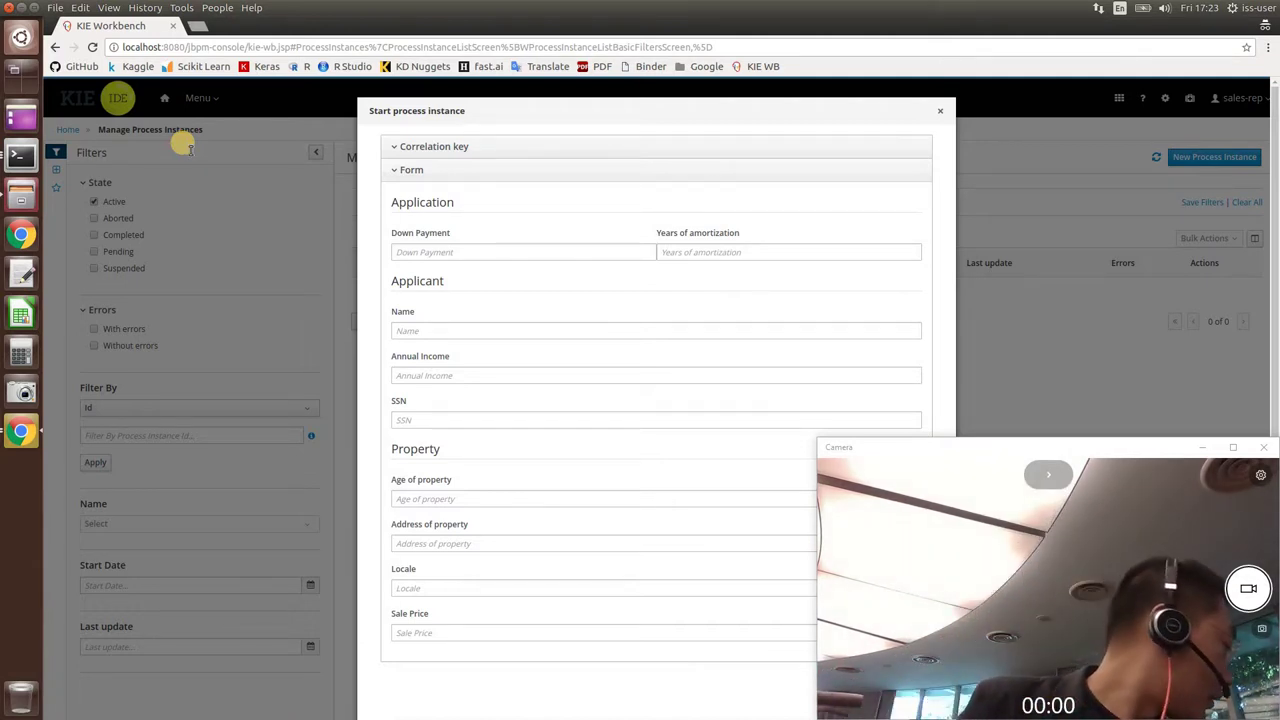
# Enter down payment 50000, 20 years amortization, the applicant's name and income 50000.
pyautogui.press('Tab')
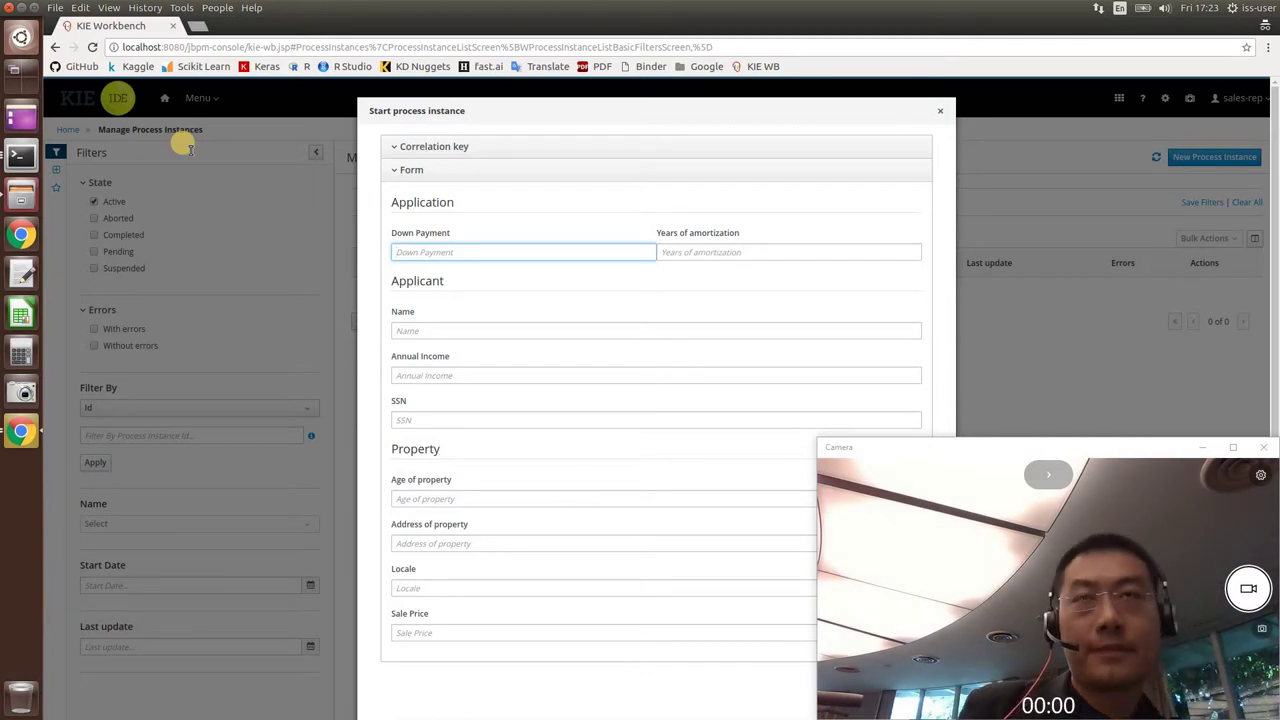
pyautogui.write('50000')
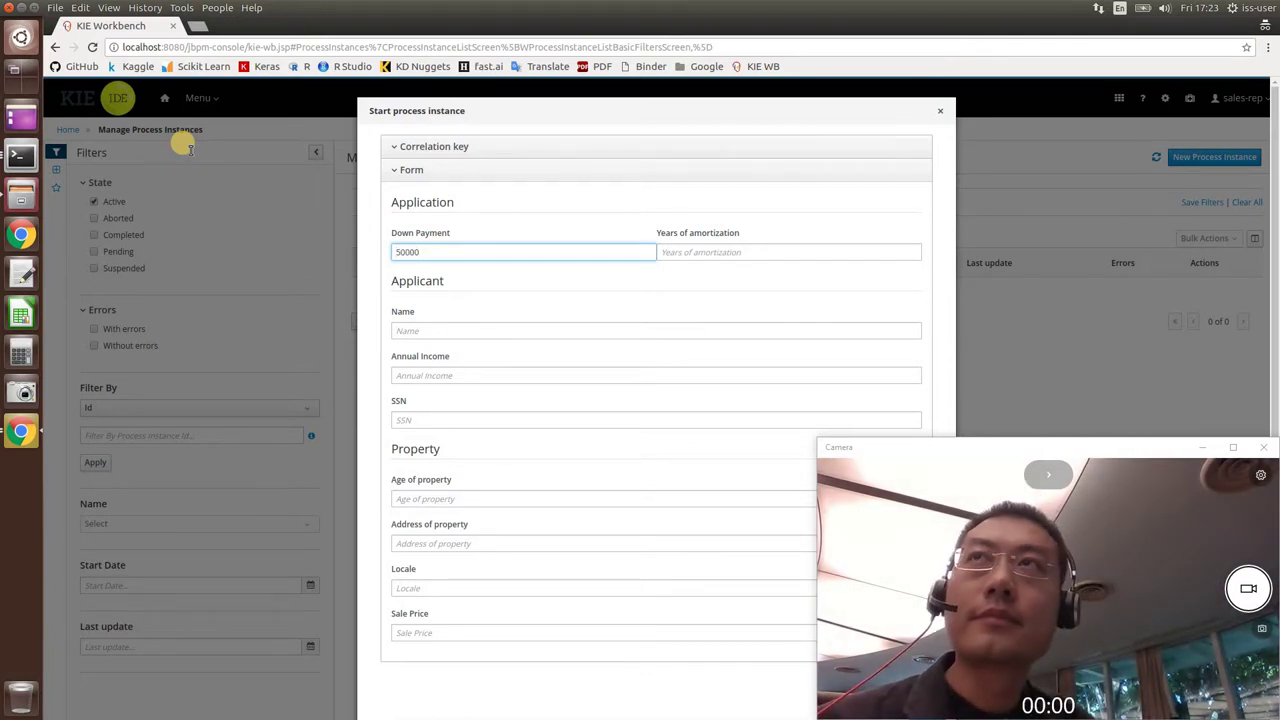
pyautogui.press('Tab')
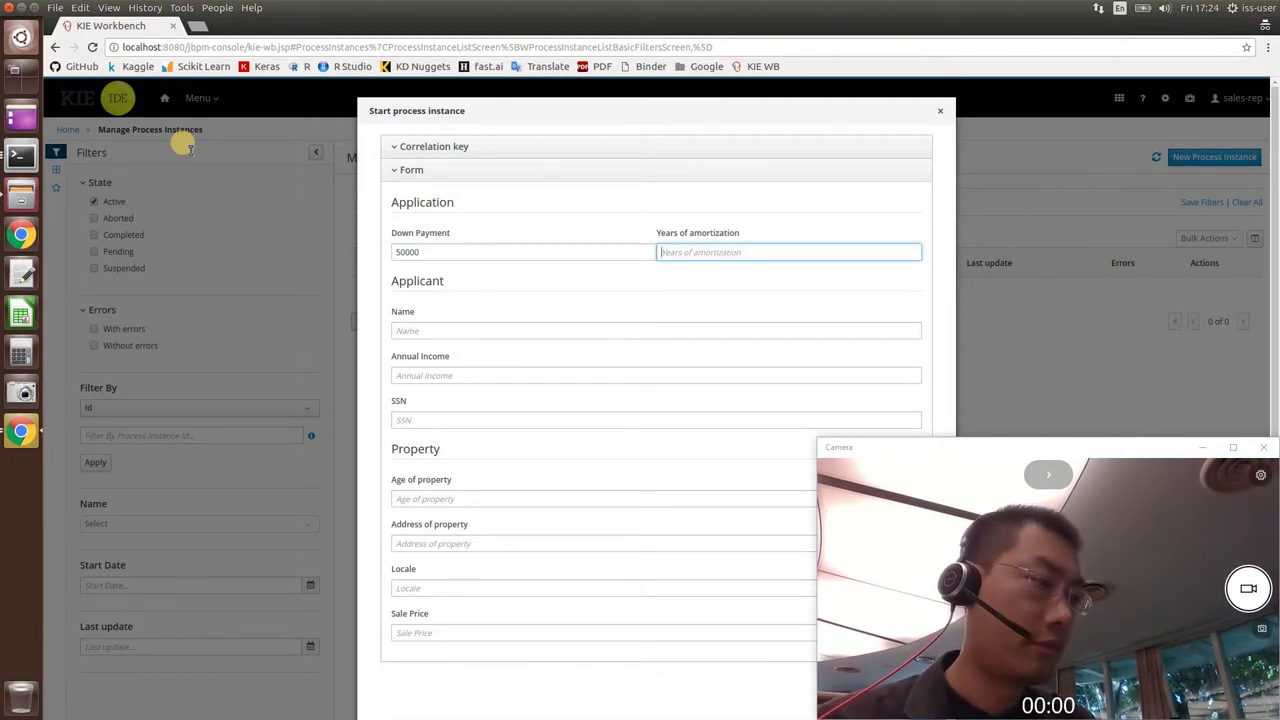
pyautogui.write('20')
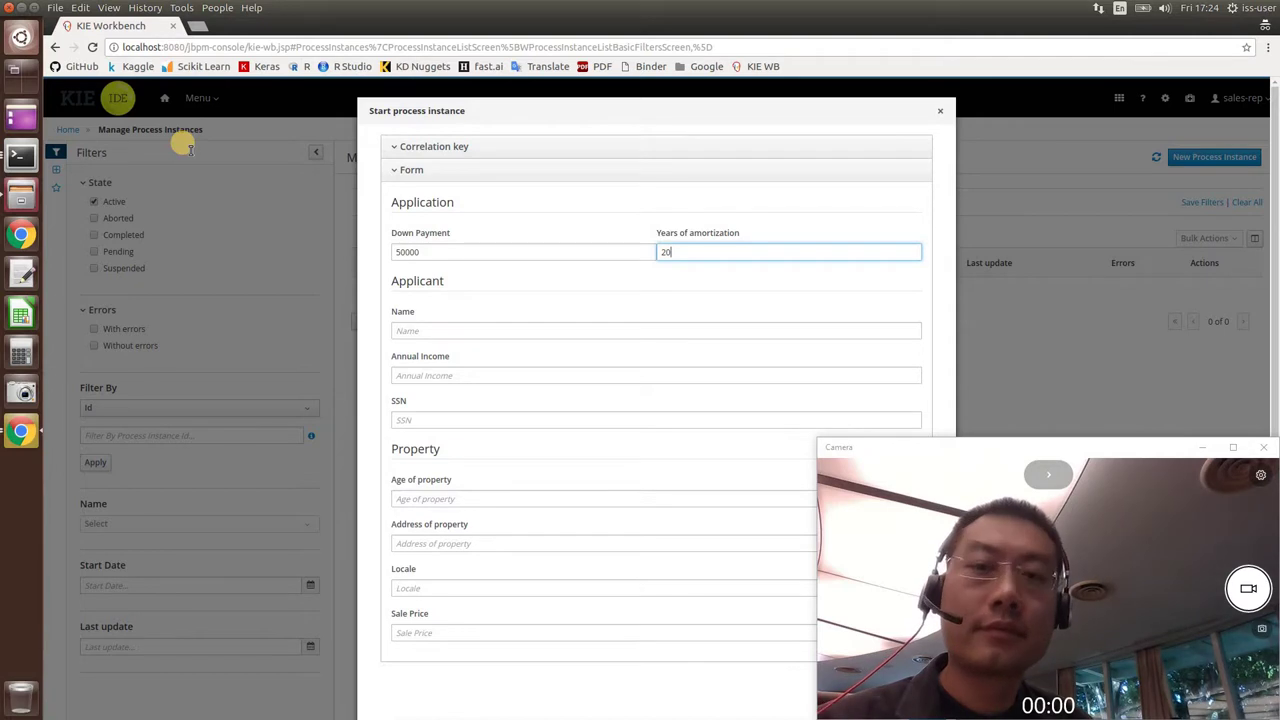
pyautogui.press('Tab')
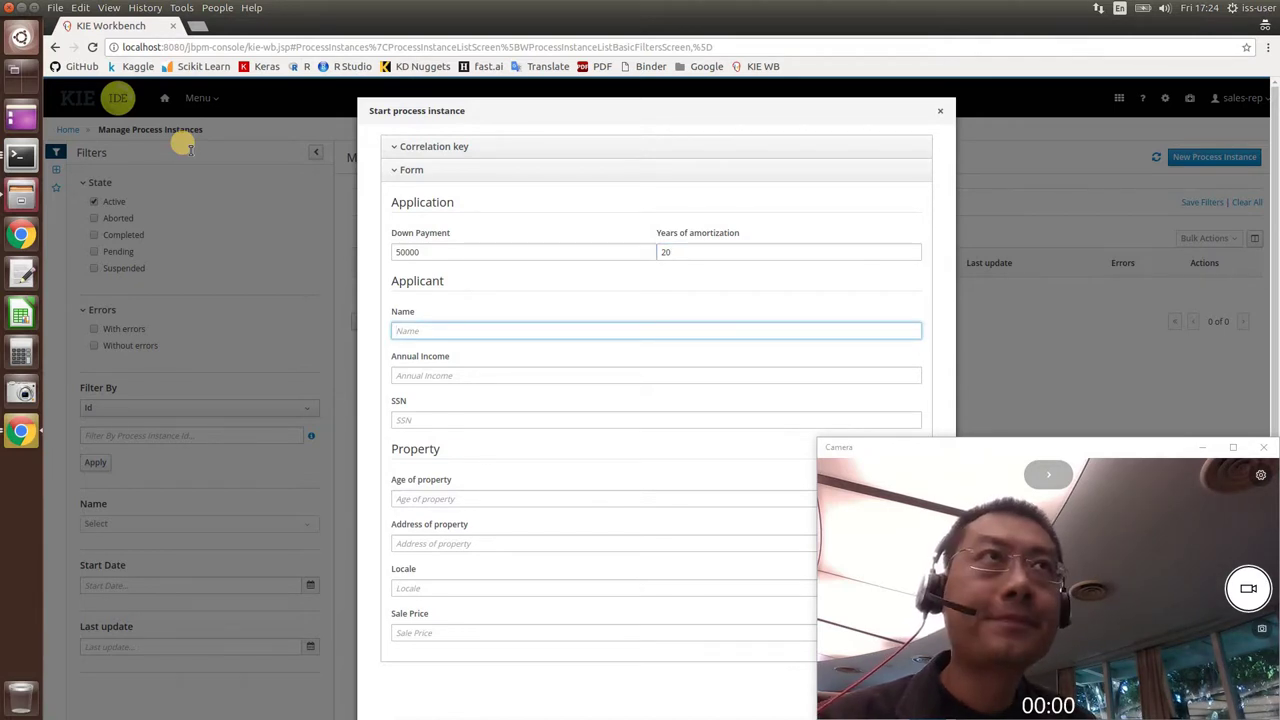
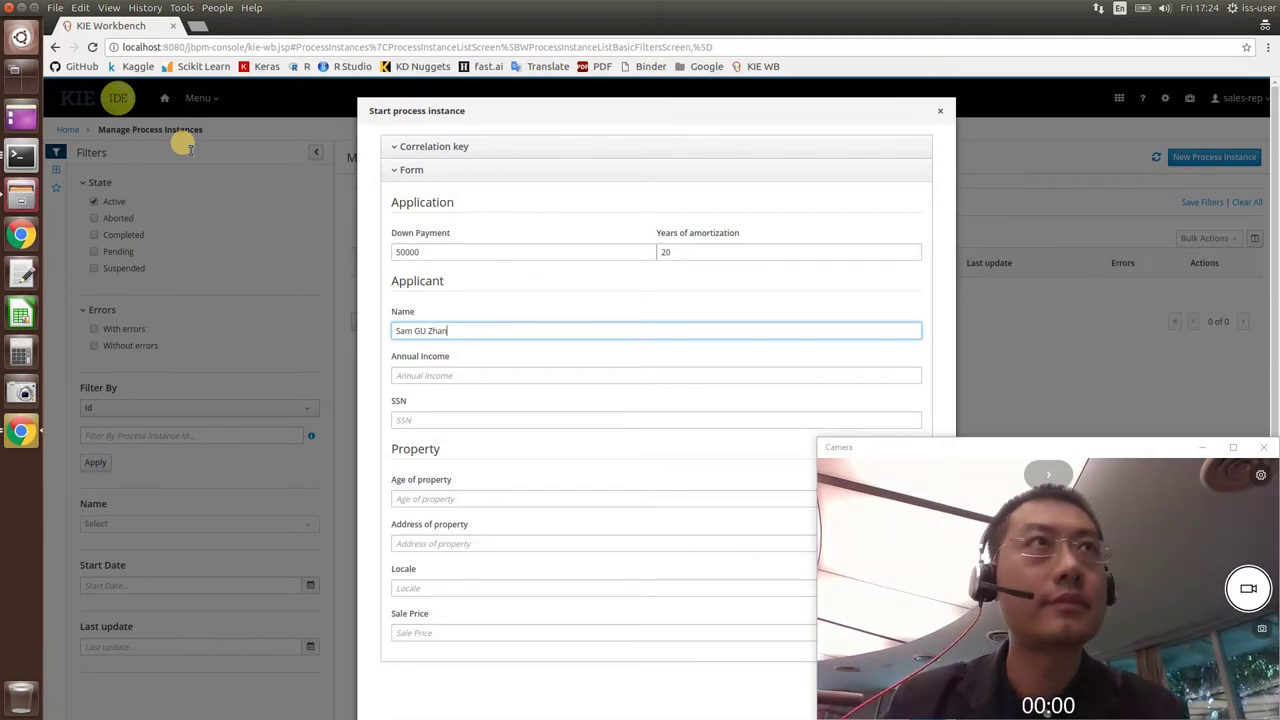
pyautogui.press('Tab')
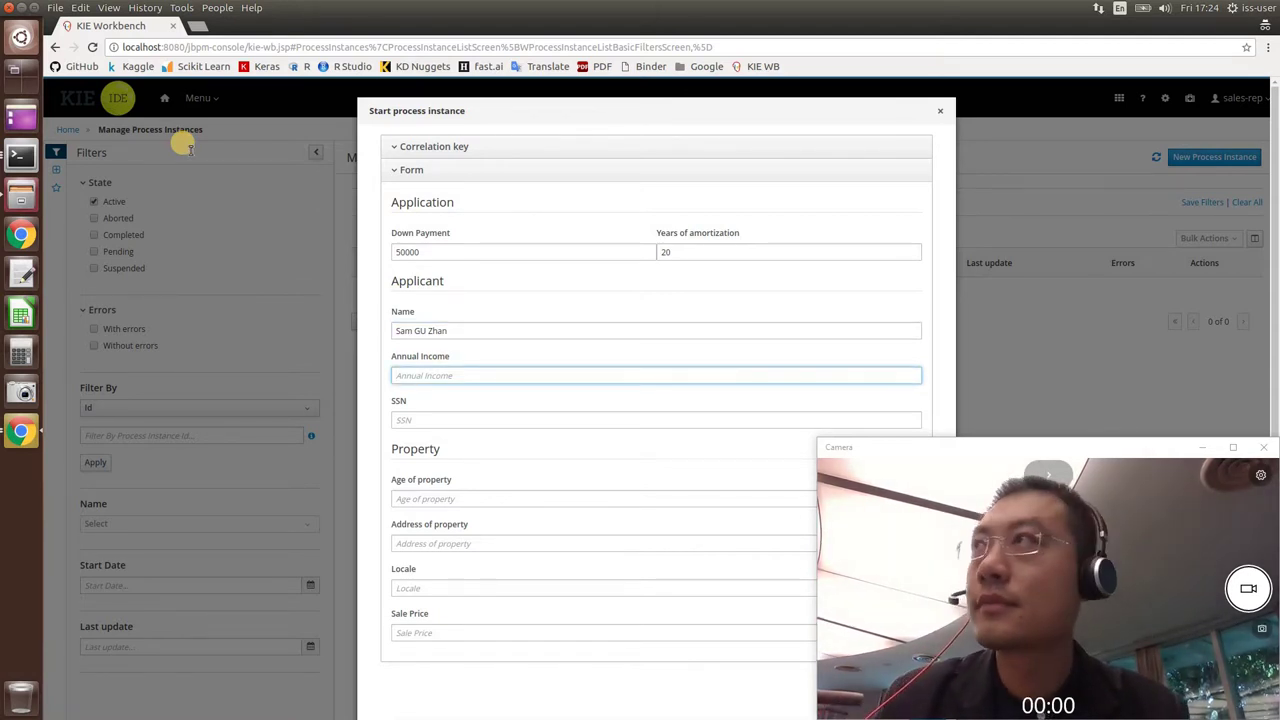
pyautogui.write('50000')
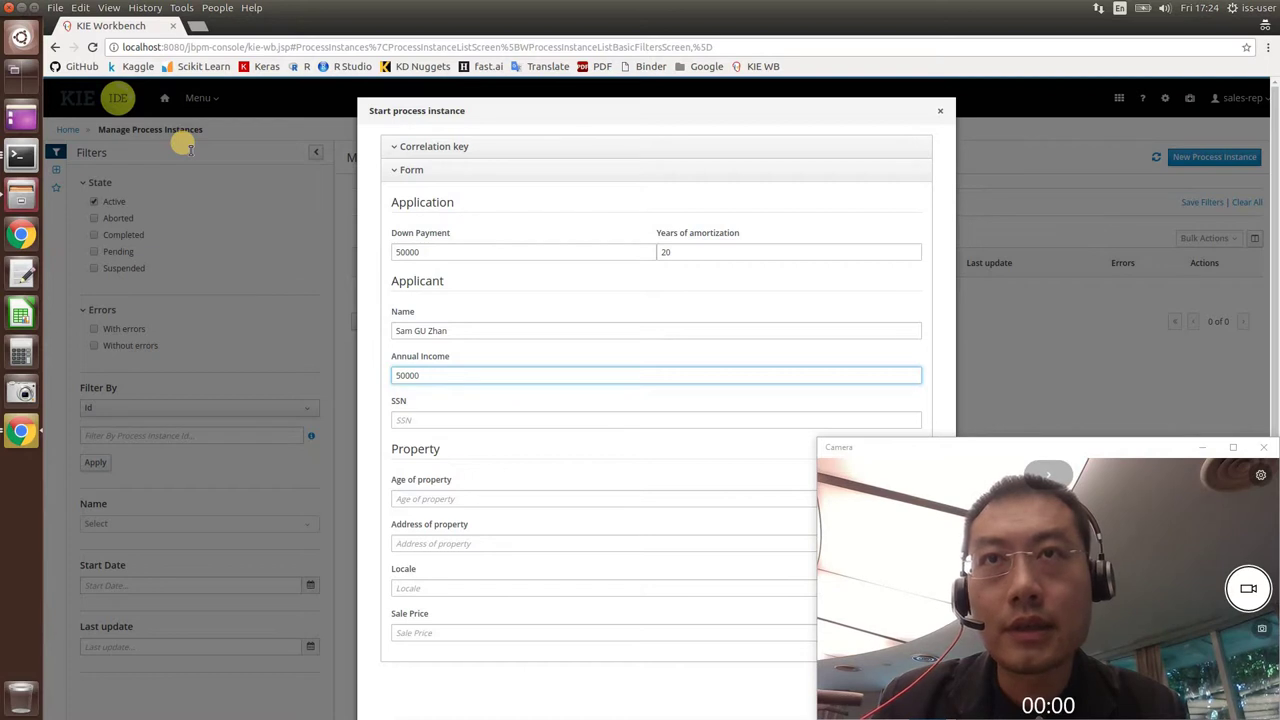
# Enter property age 3, the property address, locale URBAN and sale price 250000.
pyautogui.press('Tab')
pyautogui.press('Tab')
pyautogui.write('3')
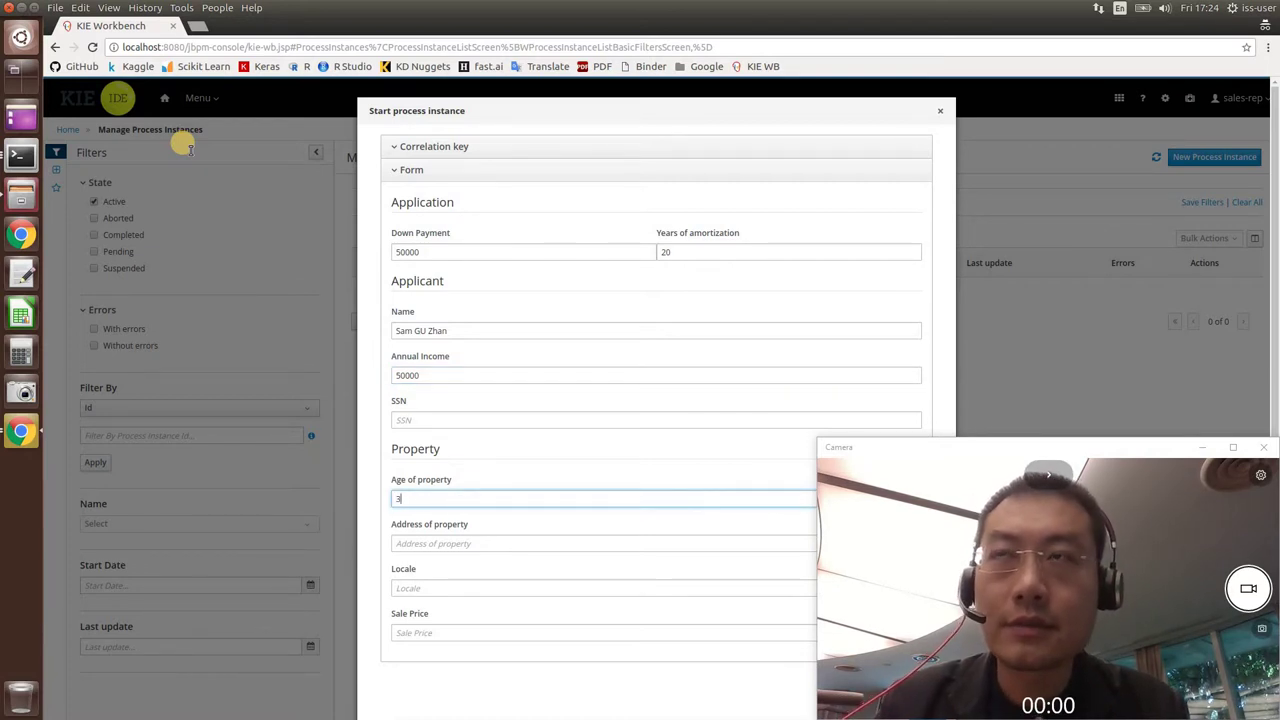
pyautogui.press('Tab')
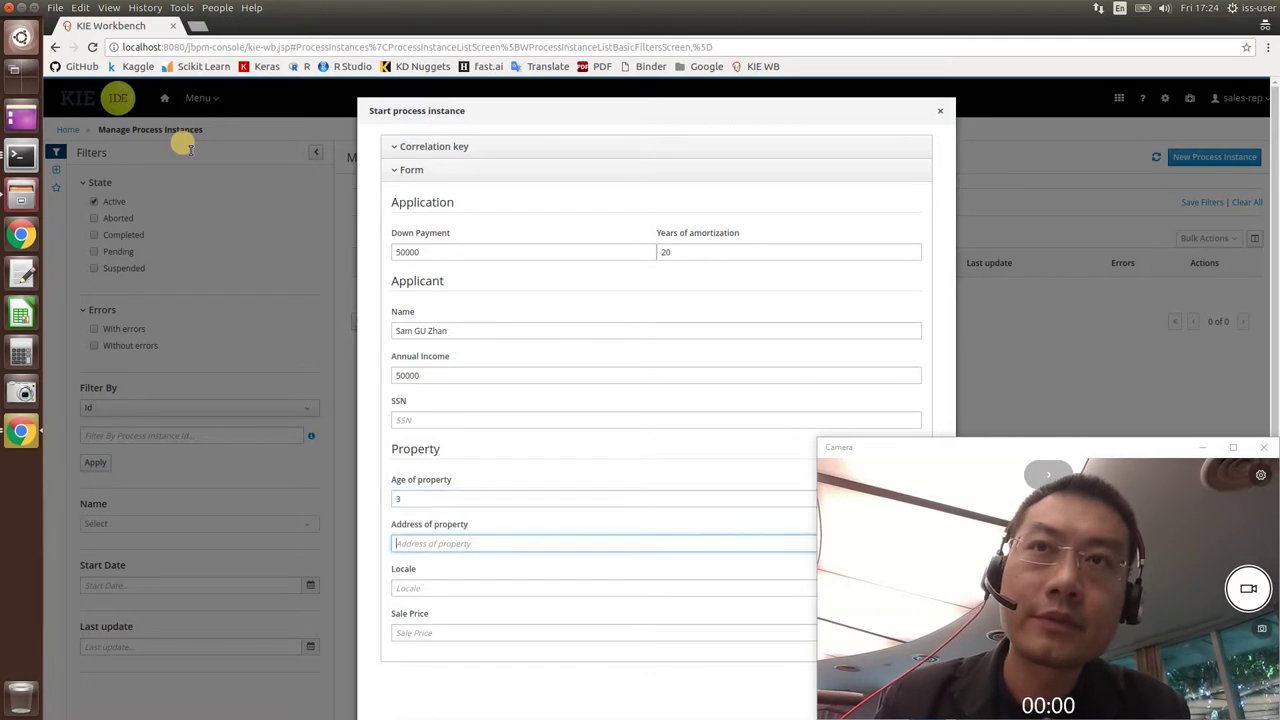
pyautogui.write('25 H')
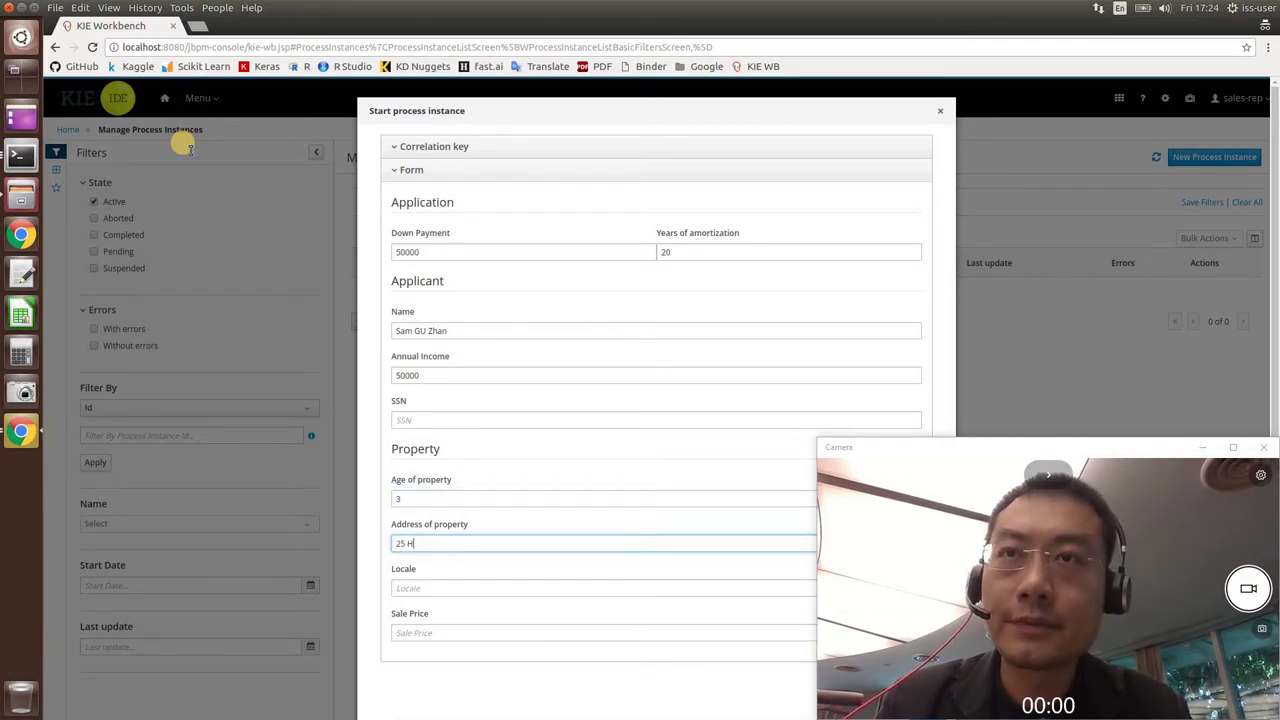
pyautogui.write('eng Mui Keng Terrace, Singapore 119615')
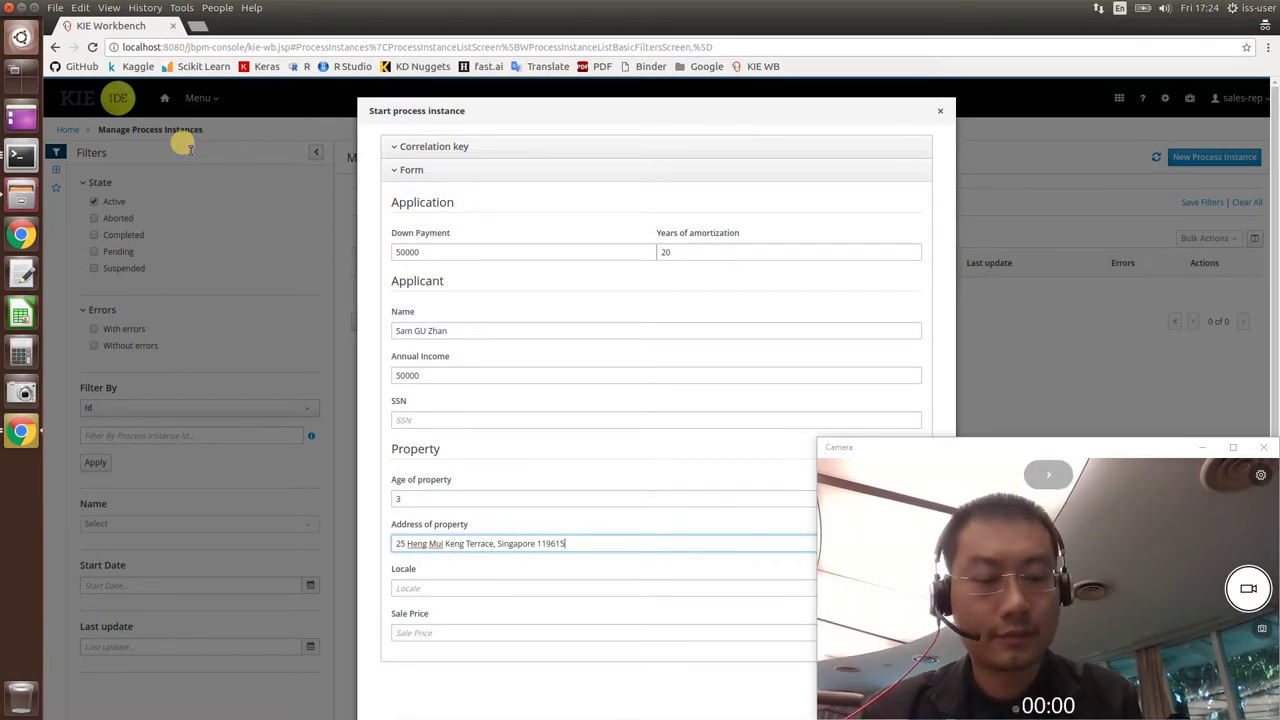
pyautogui.press('Tab')
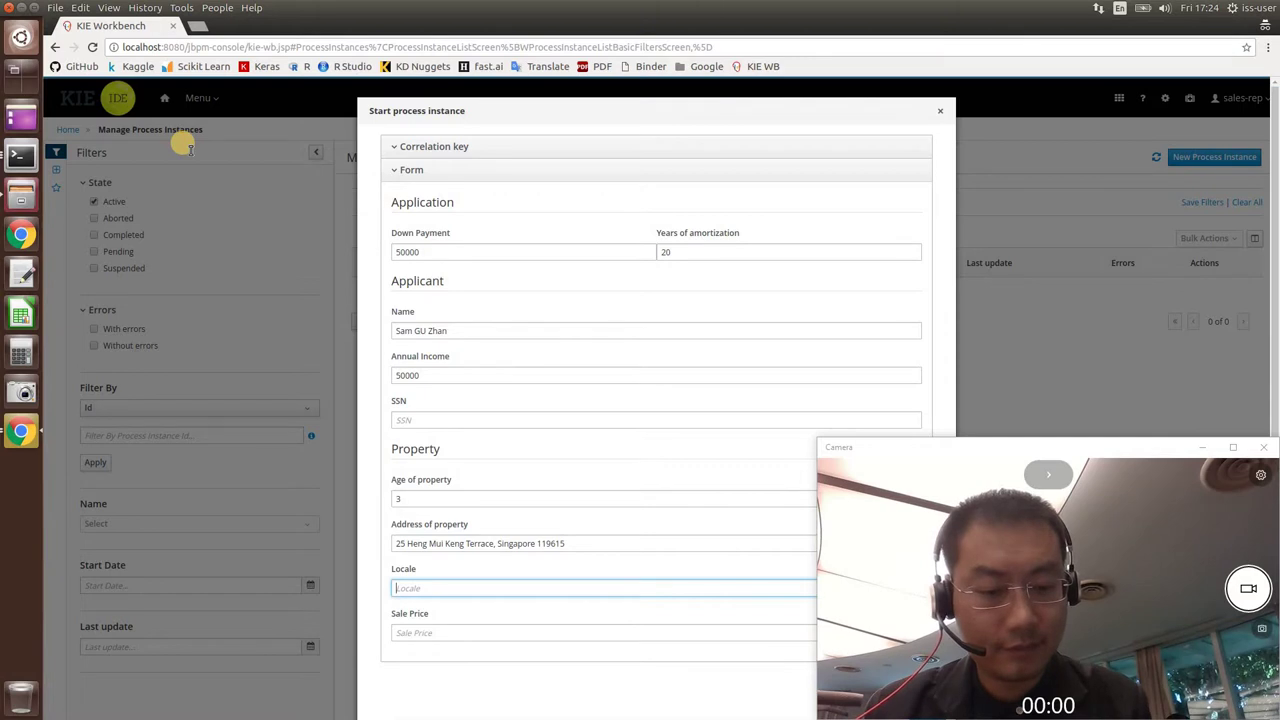
pyautogui.write('URBAN')
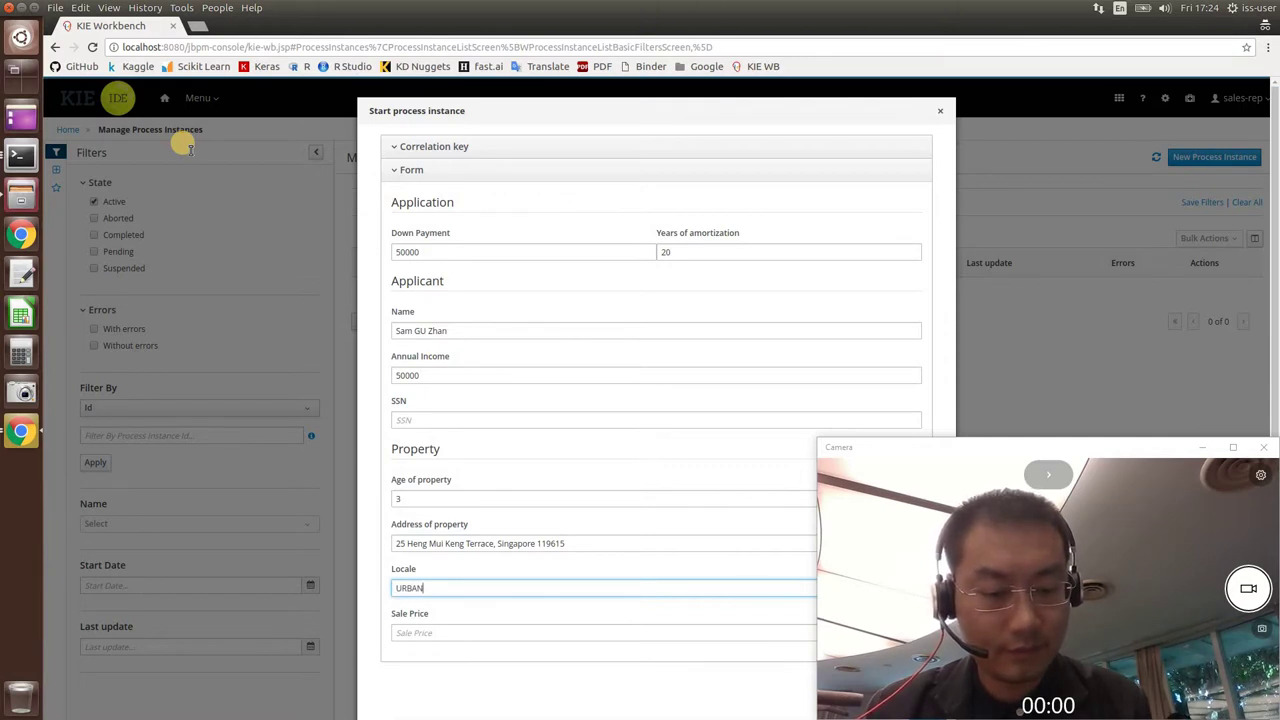
pyautogui.press('Tab')
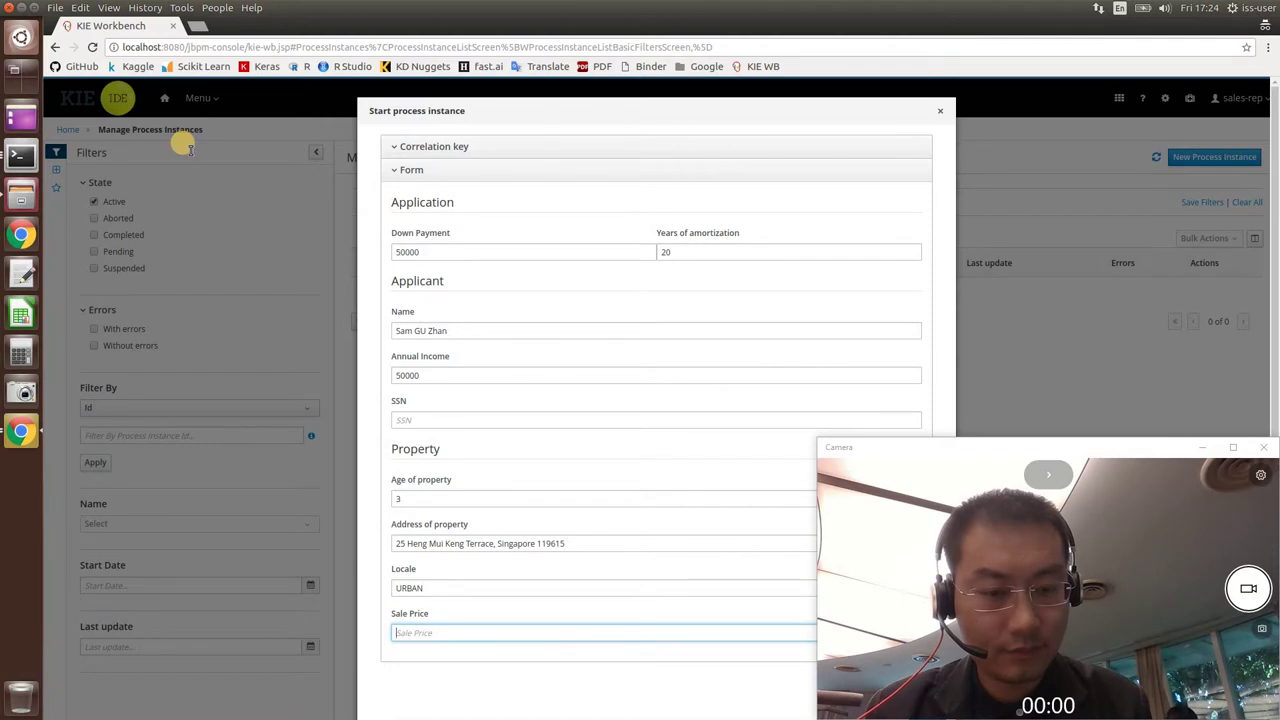
pyautogui.write('250000')
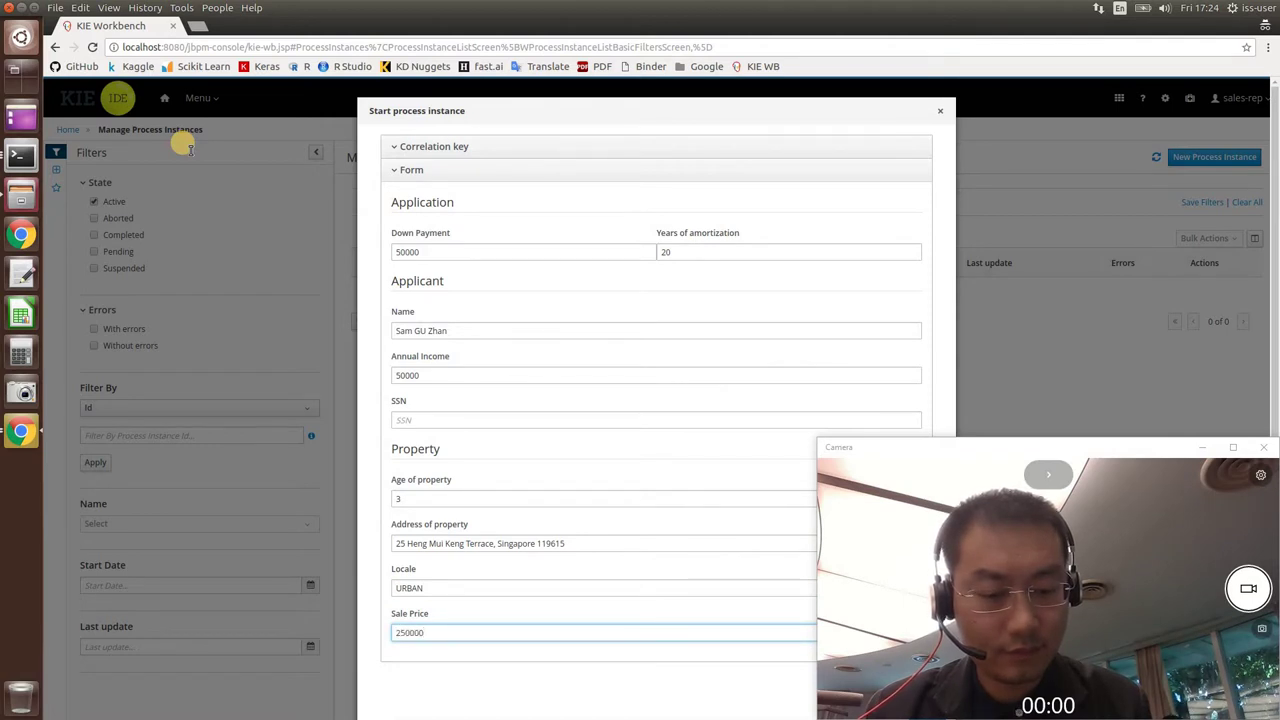
pyautogui.press('Tab')
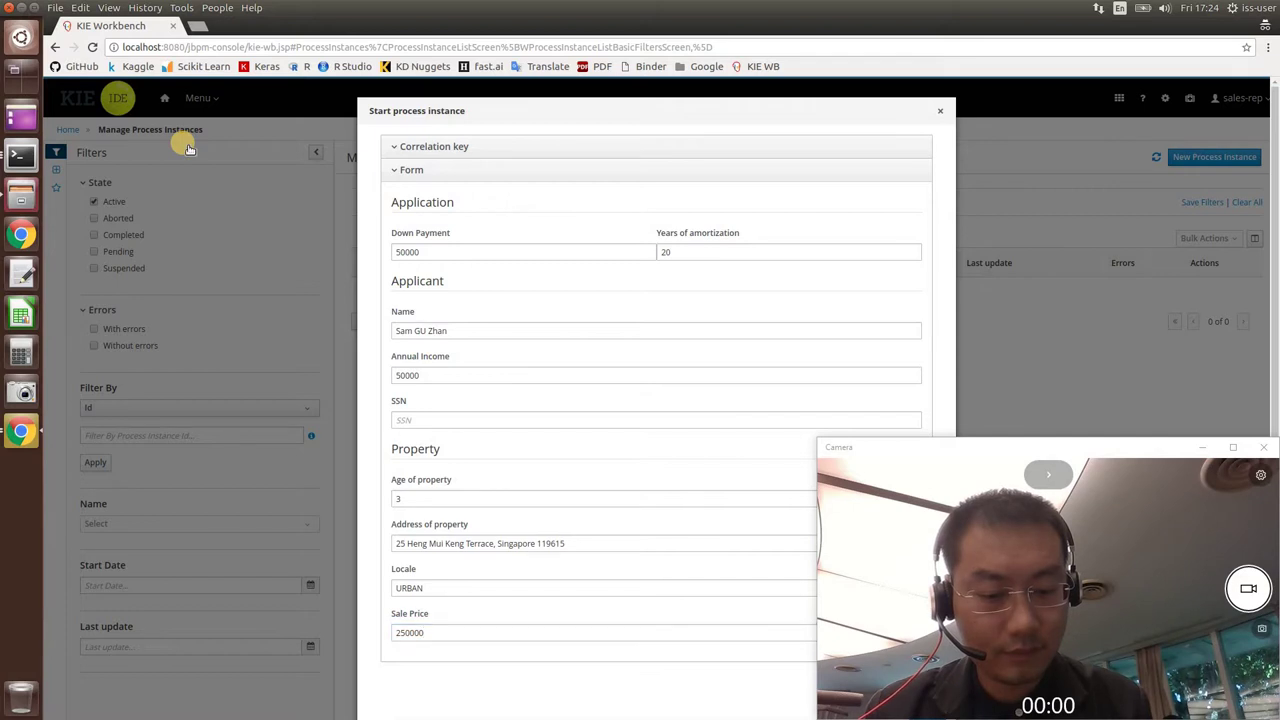
# Submit the mortgage form to start instance 1, then cancel a second New Process Instance dialog.
pyautogui.press('Return')
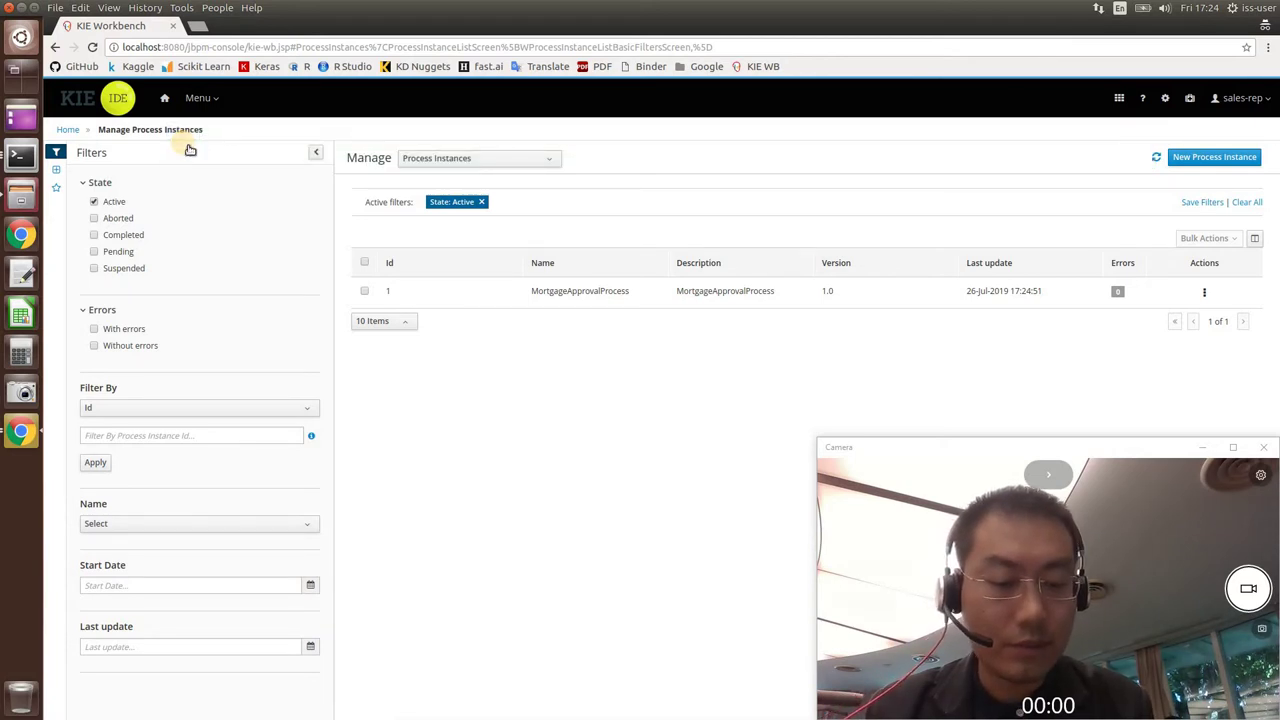
pyautogui.click(187, 145)
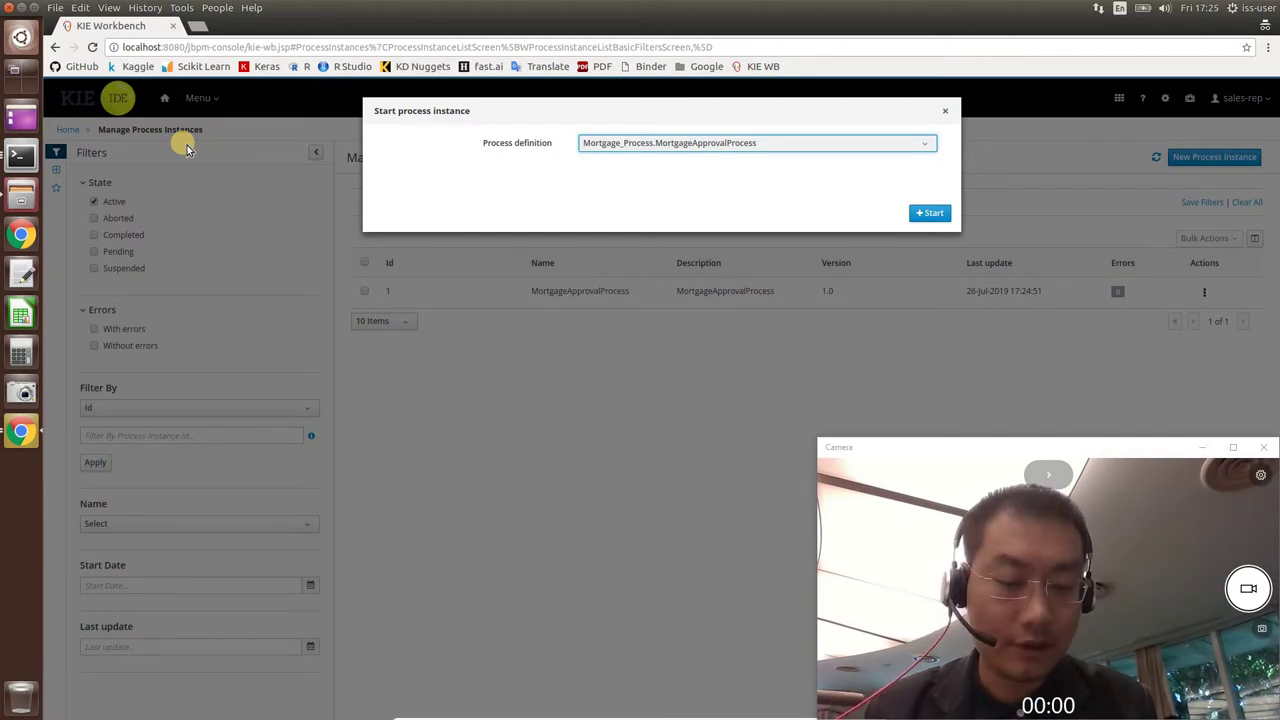
pyautogui.press('Escape')
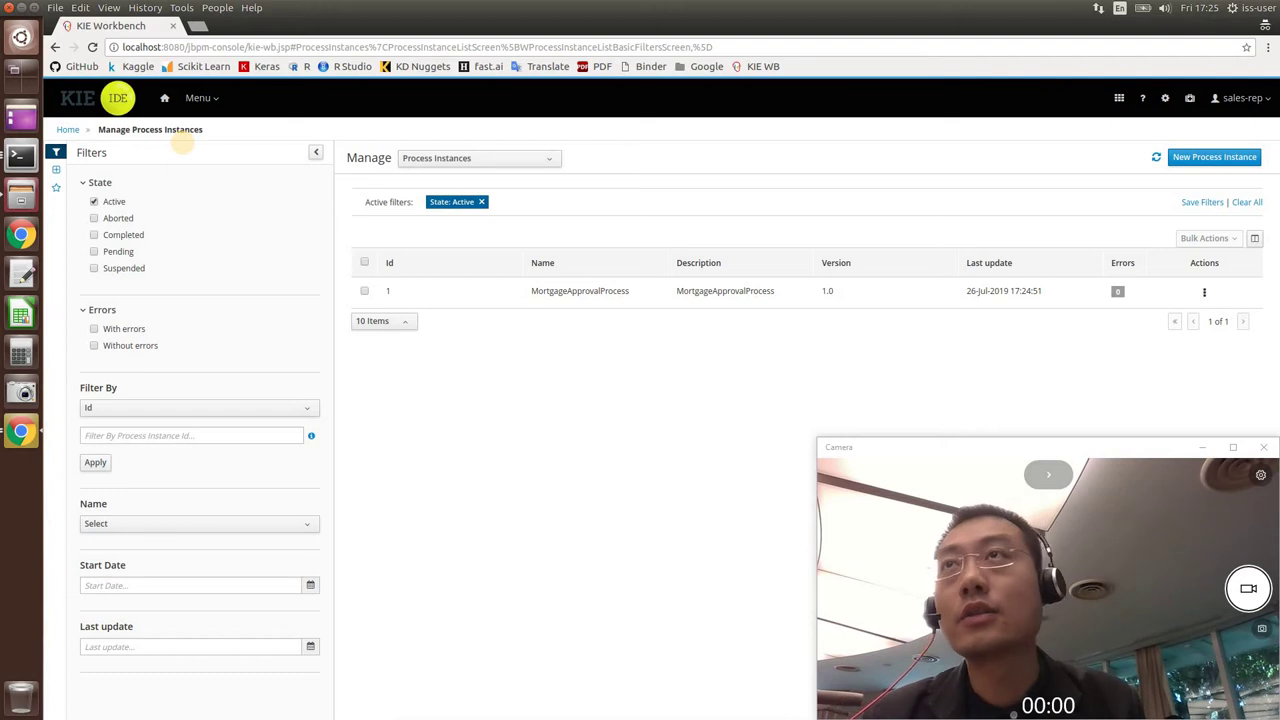
# Open the sales-rep account menu and close the Chrome window.
pyautogui.click(1242, 98)
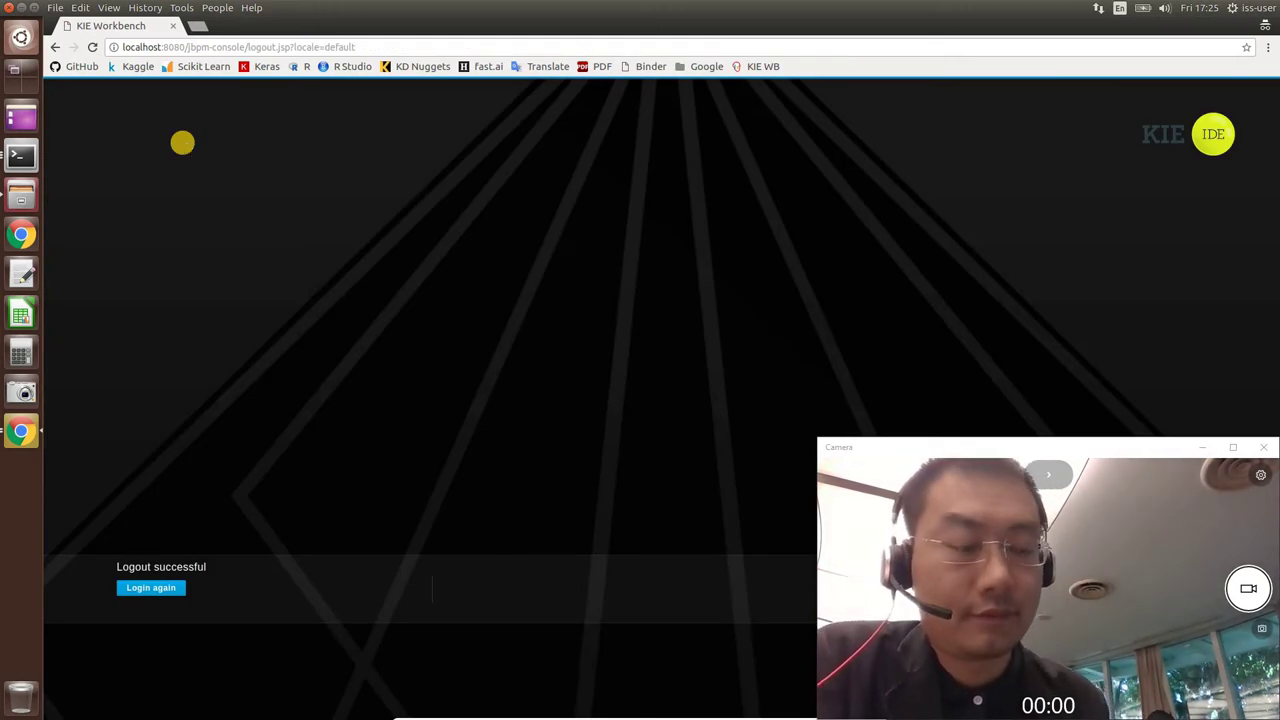
pyautogui.hotkey('alt', 'F4')
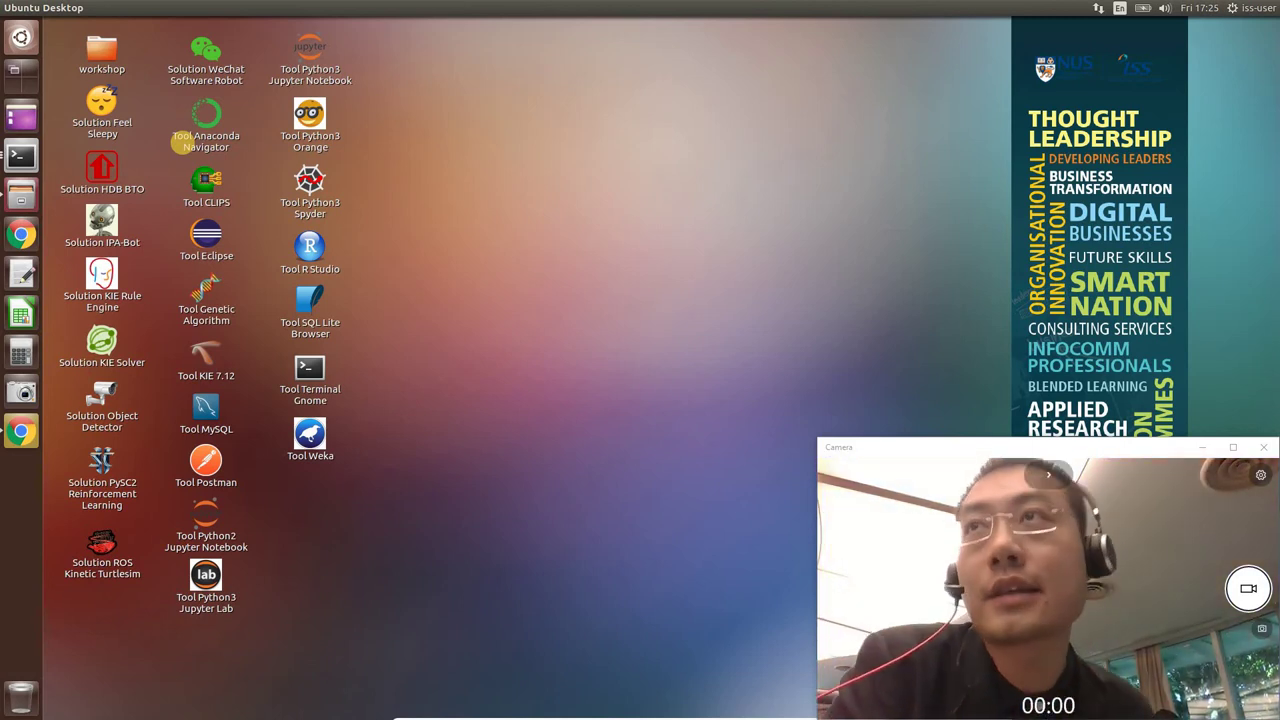
# Bring the terminal with the RPA script's finished run and success message back into view.
pyautogui.click(20, 155)
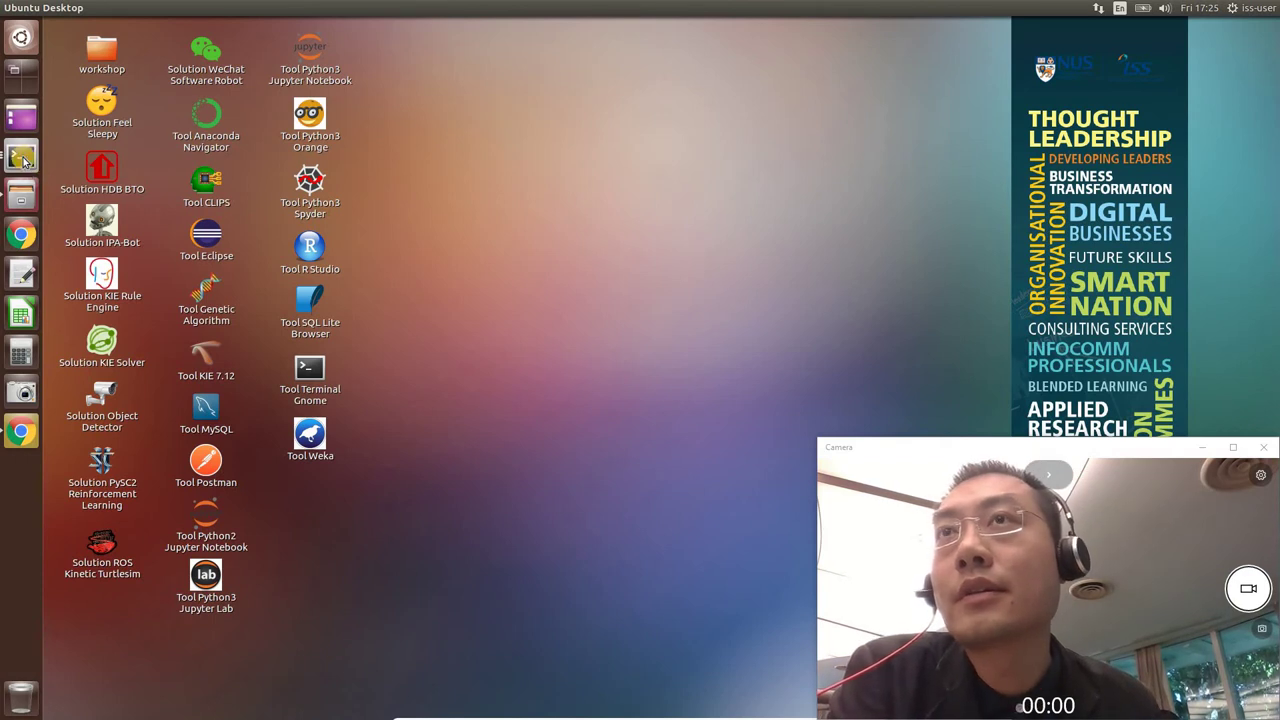